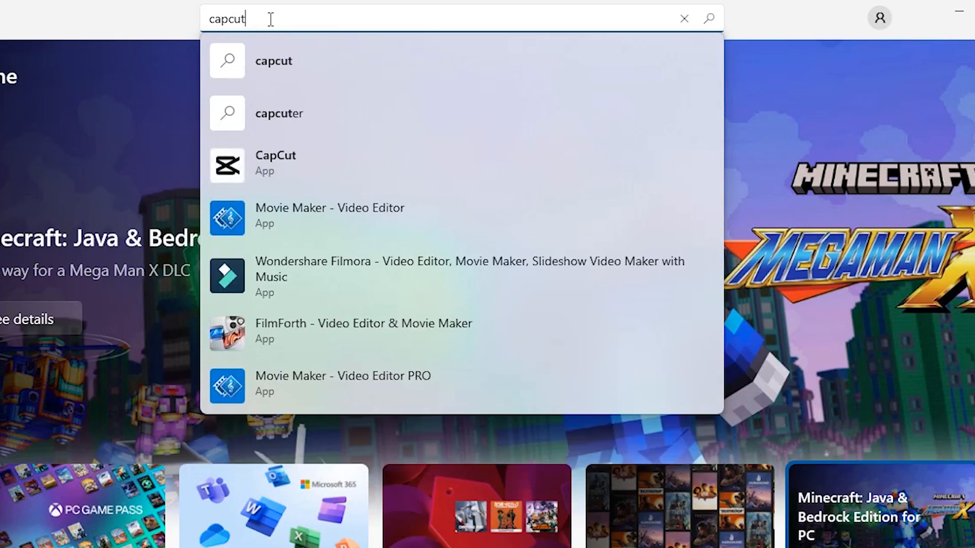
# Step: Search the Microsoft Store for "capcut" and install the CapCut app
pyautogui.click(292, 65)
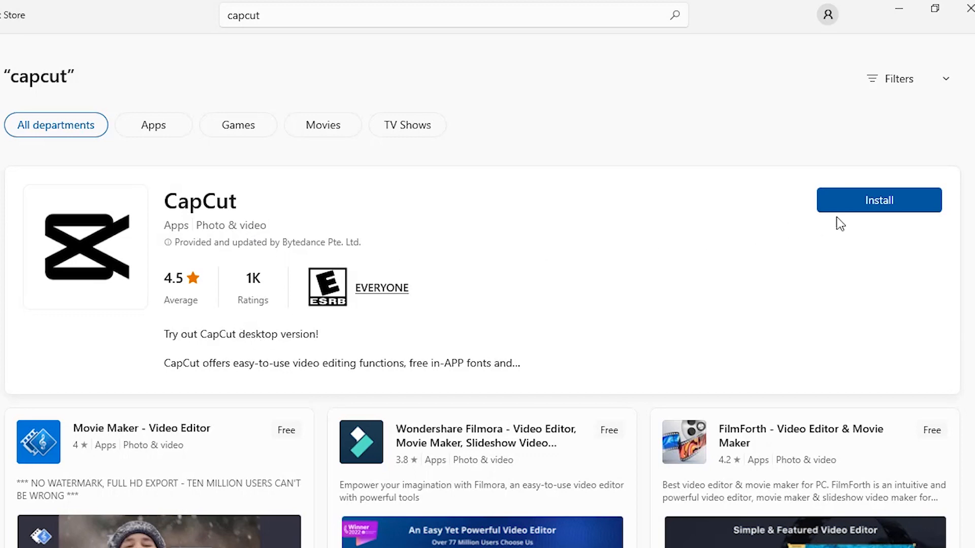
pyautogui.click(856, 204)
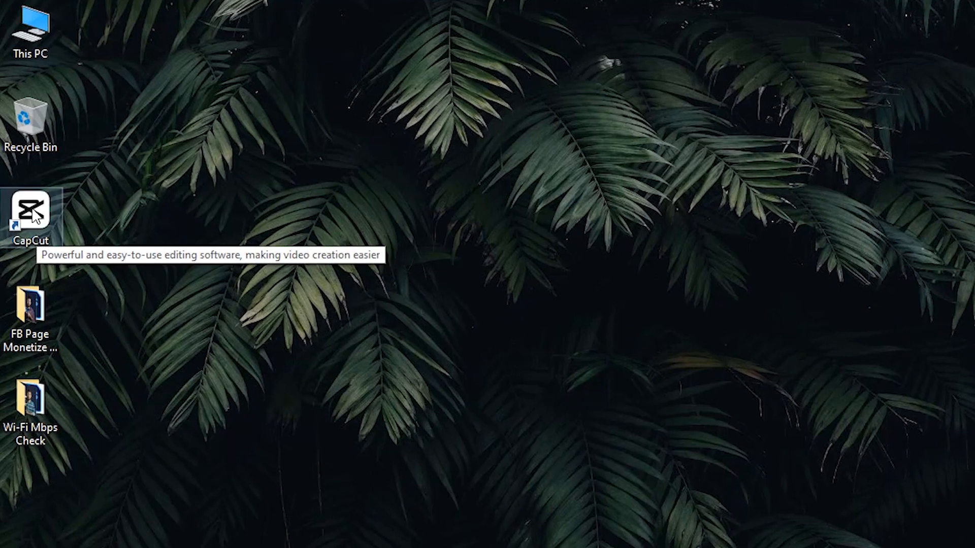
# Step: Launch CapCut from the desktop and create a new project
pyautogui.doubleClick(30, 213)
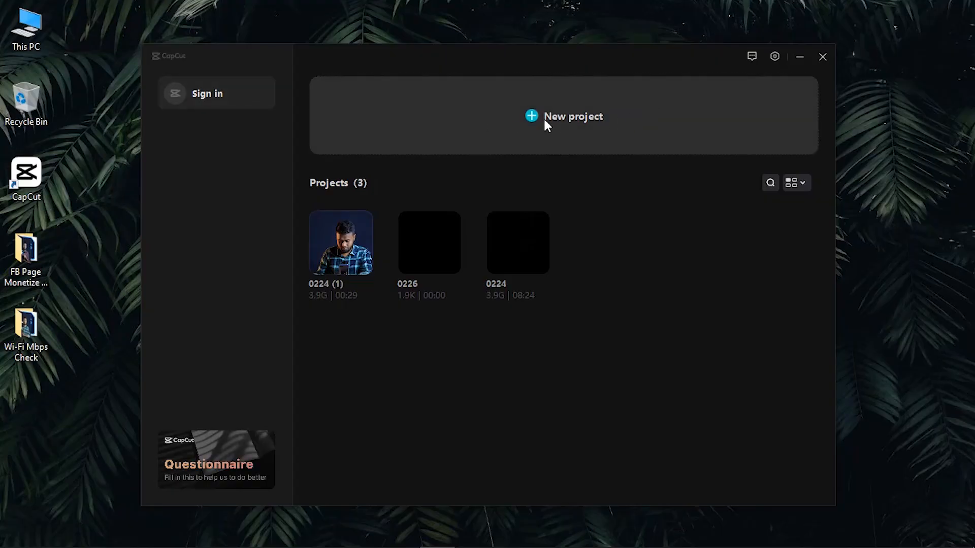
pyautogui.click(577, 117)
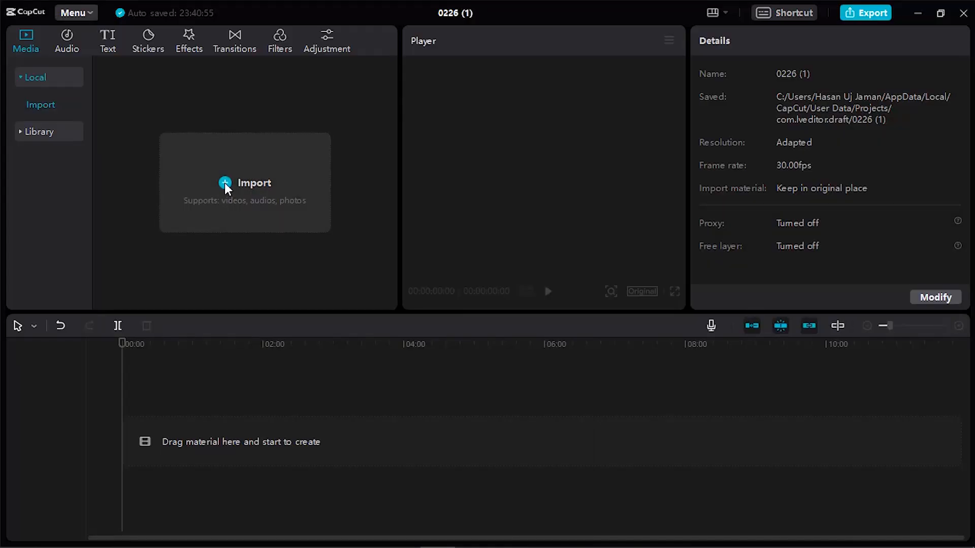
# Step: Import the video MVI_0041 from the Wi-Fi Mbps Check folder on the Desktop into the project media
pyautogui.click(226, 184)
pyautogui.click(71, 123)
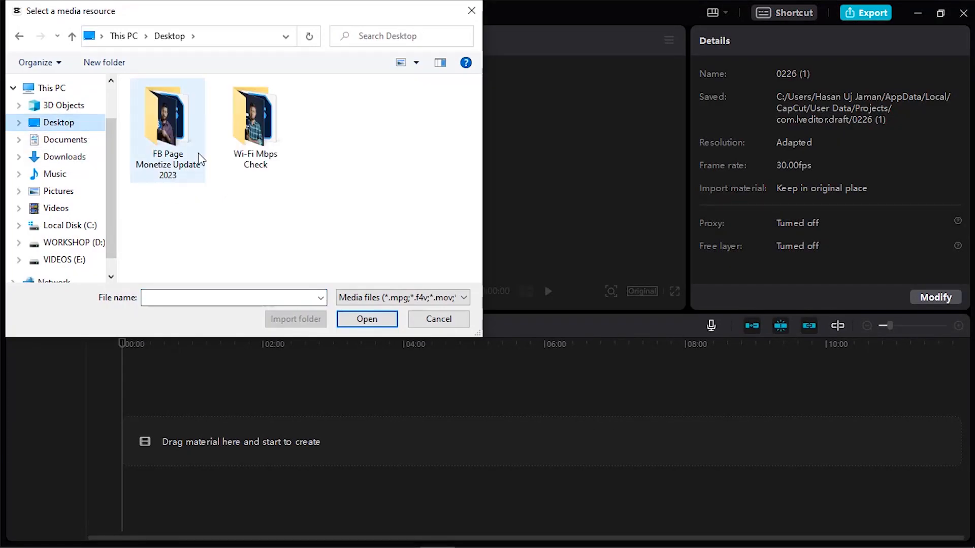
pyautogui.doubleClick(255, 124)
pyautogui.scroll(-10, 397, 212)
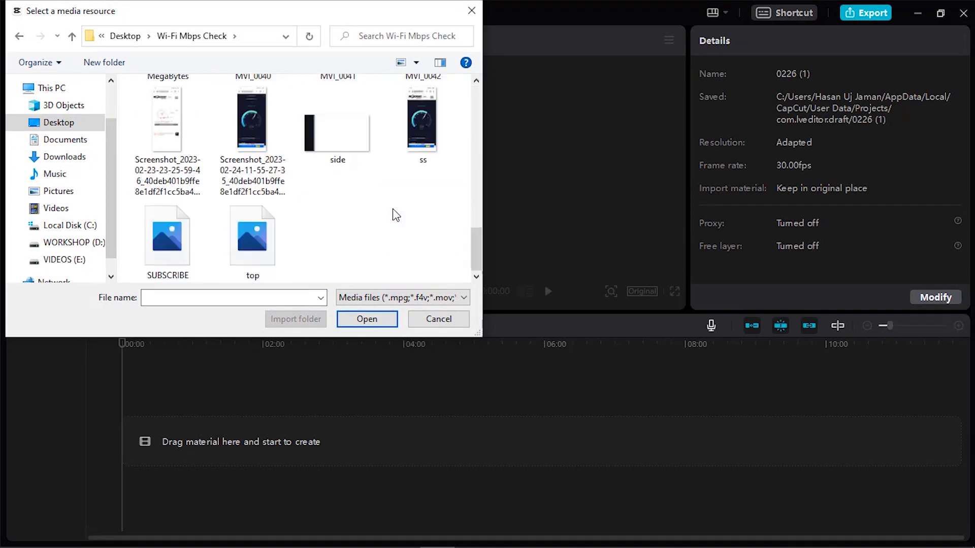
pyautogui.scroll(2, 395, 214)
pyautogui.click(346, 133)
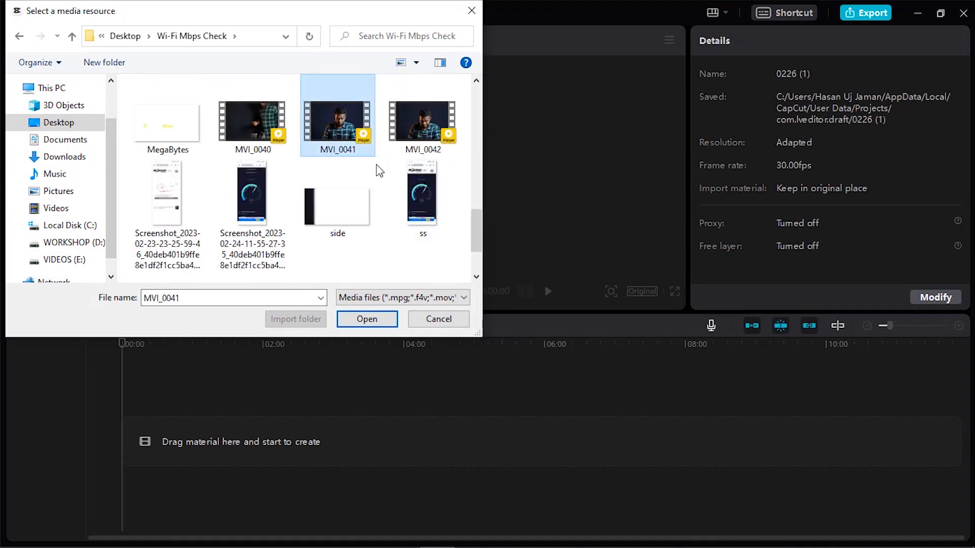
pyautogui.click(365, 323)
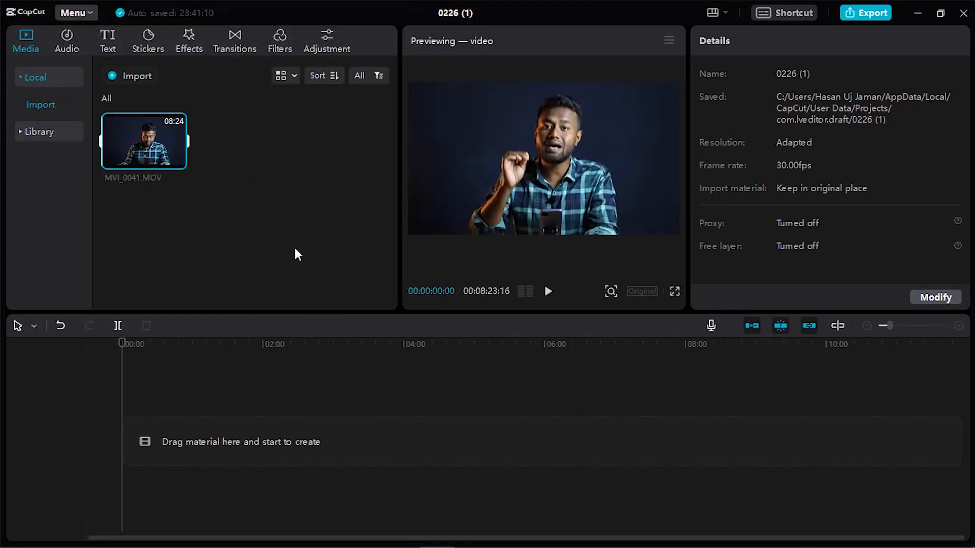
# Step: Import the MP3 music file starting with "The Empt" from the Downloads folder into the project media
pyautogui.moveTo(168, 166)
pyautogui.click(135, 77)
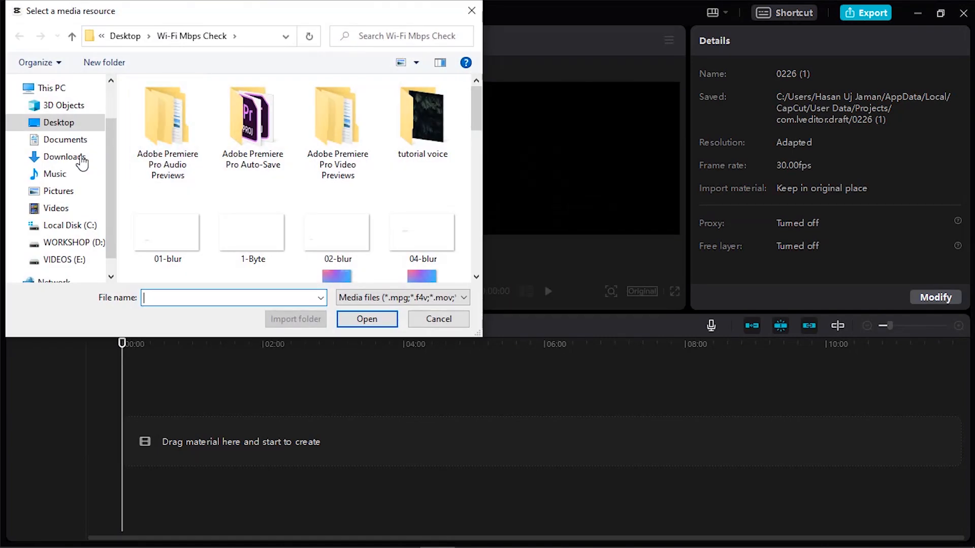
pyautogui.click(64, 156)
pyautogui.click(168, 145)
pyautogui.click(366, 319)
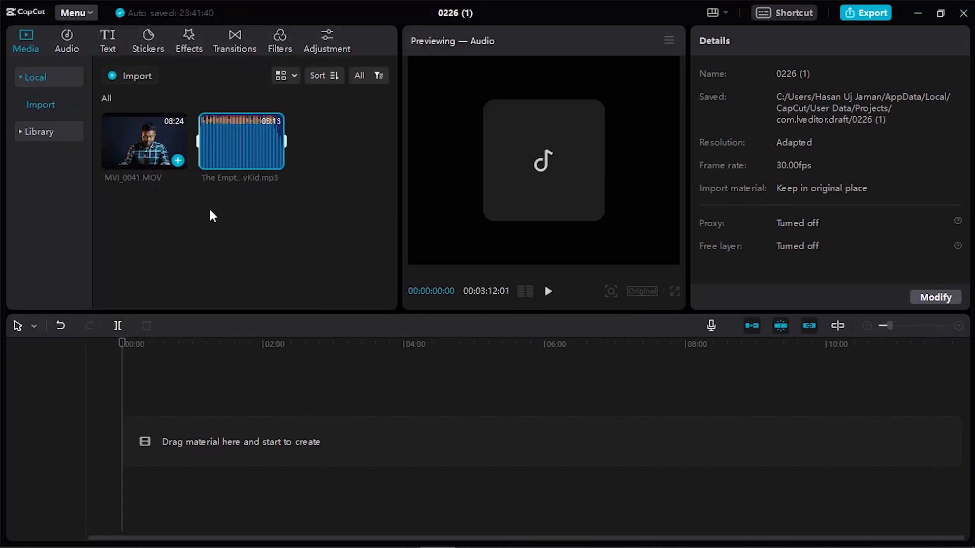
# Step: Place the MVI_0041.MOV clip at the start of the empty timeline
pyautogui.moveTo(178, 162)
pyautogui.moveTo(145, 151); pyautogui.dragTo(158, 441)
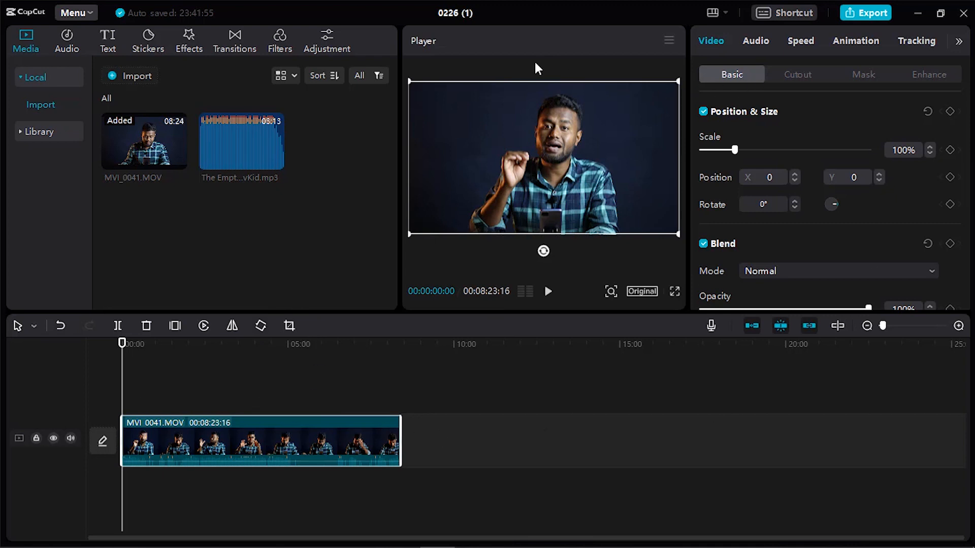
# Step: Enlarge the player area in height and width, and zoom in the timeline so the clip spans more of it
pyautogui.moveTo(247, 167)
pyautogui.moveTo(434, 314); pyautogui.dragTo(435, 359)
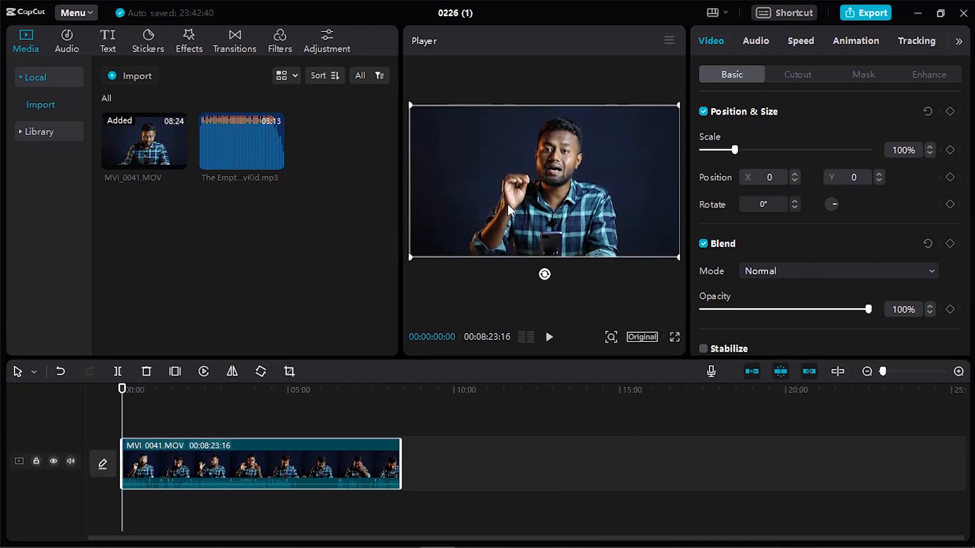
pyautogui.moveTo(400, 236); pyautogui.dragTo(377, 240)
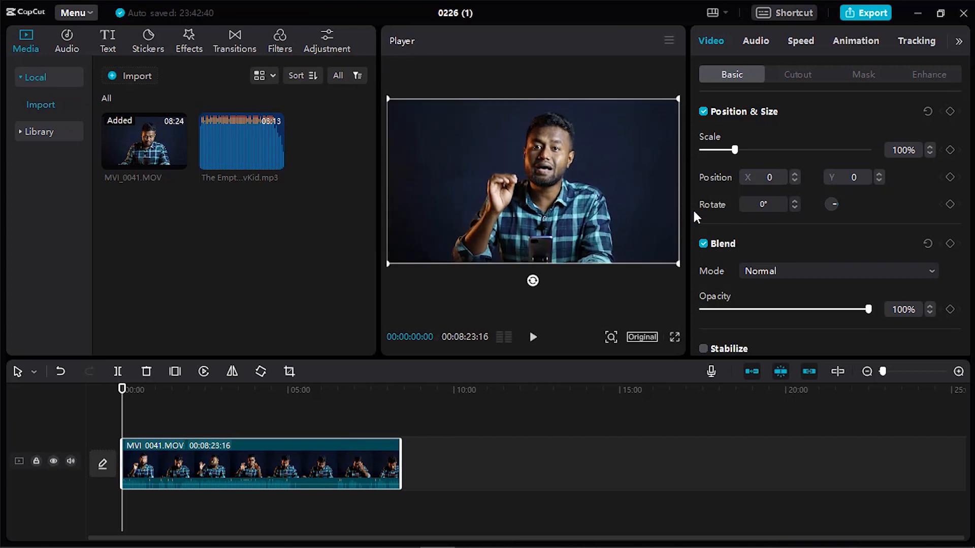
pyautogui.moveTo(691, 211); pyautogui.dragTo(714, 213)
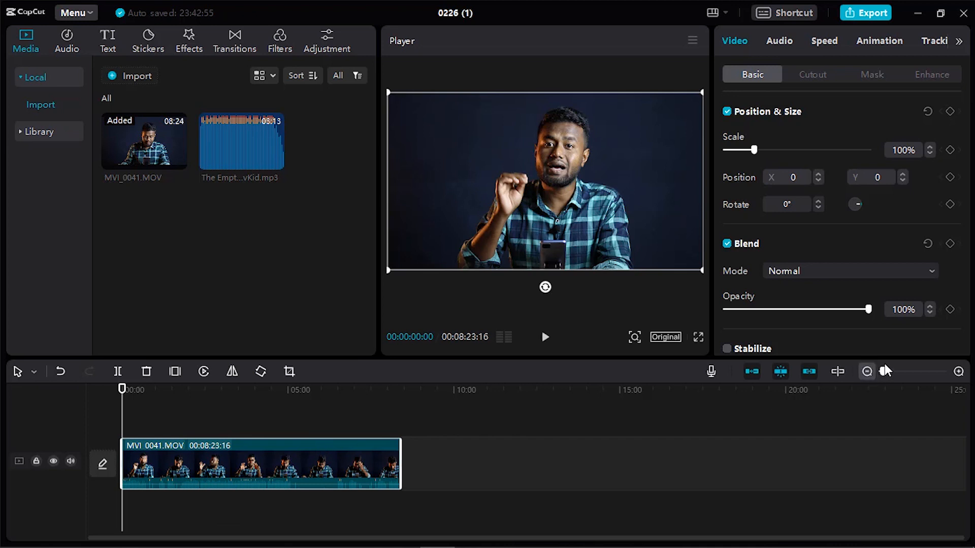
pyautogui.moveTo(883, 372); pyautogui.dragTo(891, 372)
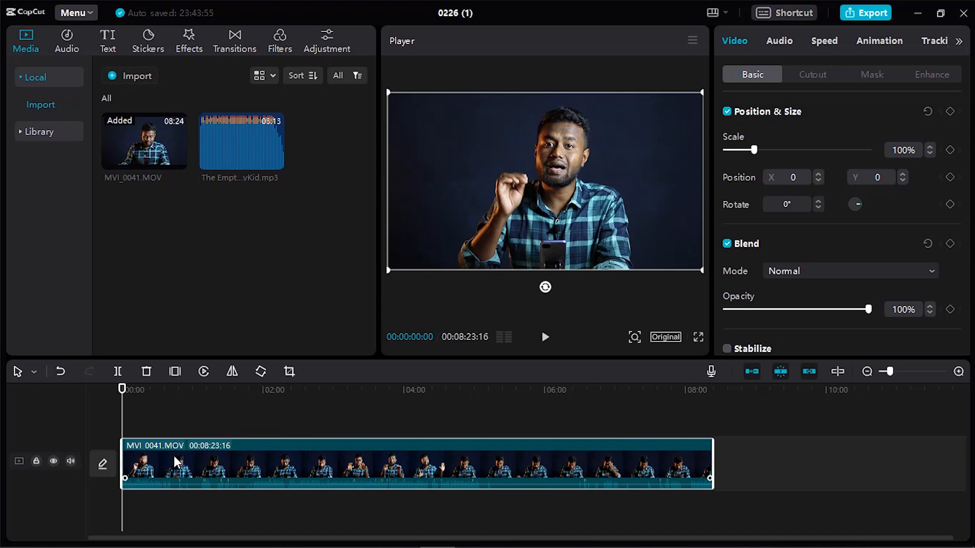
# Step: Try out the video track's mute, hide and lock controls, switching each one on and back off
pyautogui.click(70, 462)
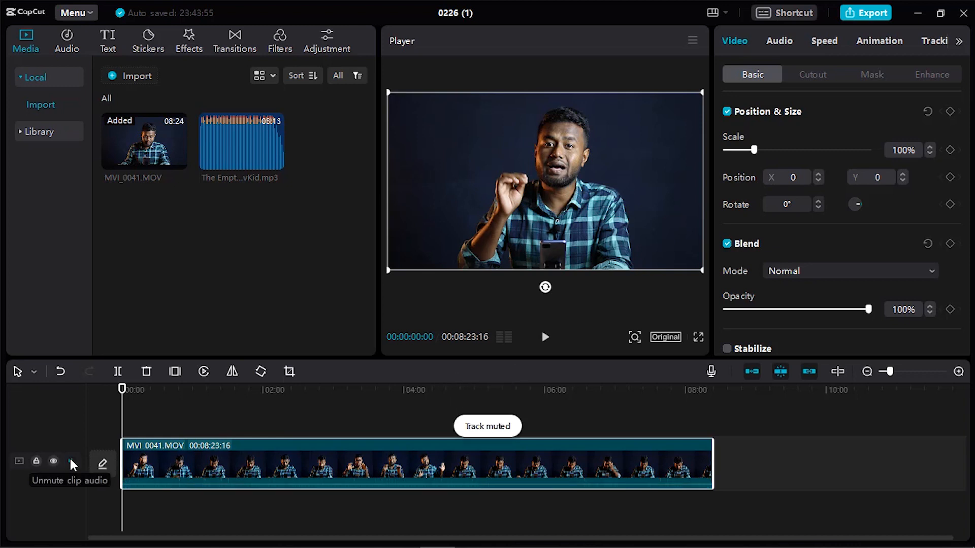
pyautogui.click(71, 462)
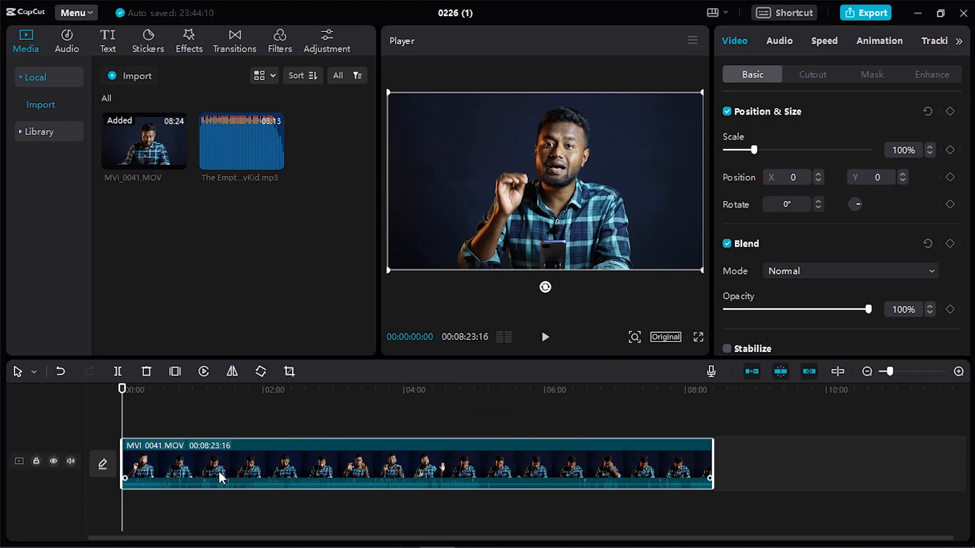
pyautogui.click(53, 461)
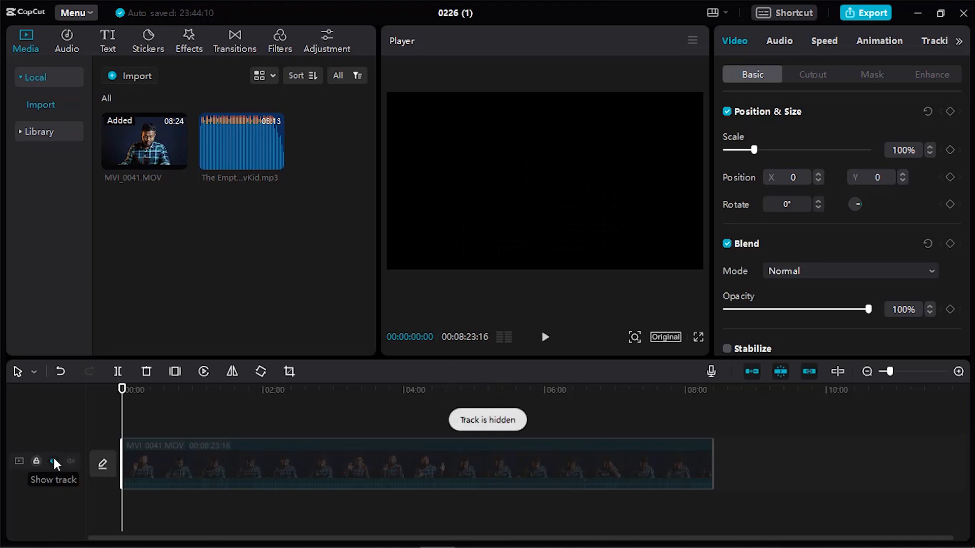
pyautogui.click(36, 462)
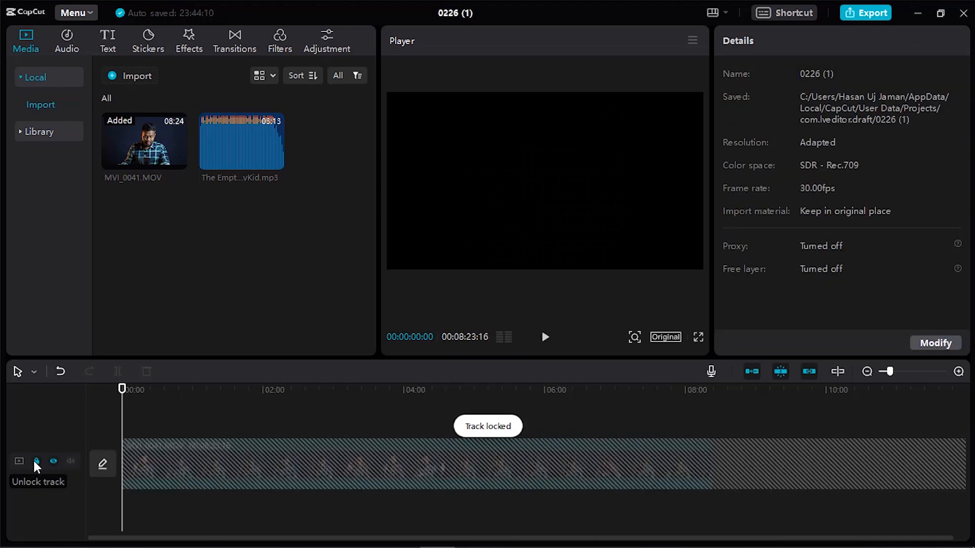
pyautogui.click(36, 462)
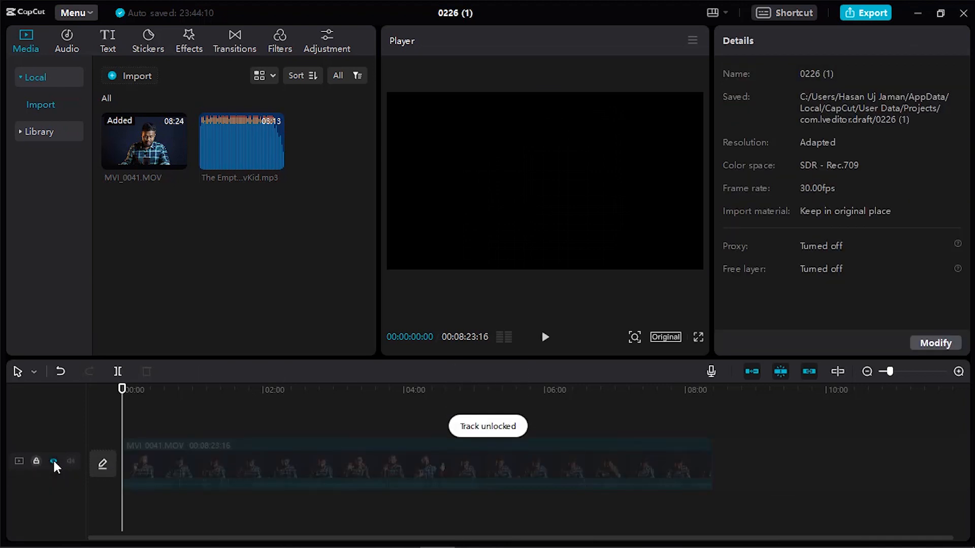
pyautogui.click(53, 462)
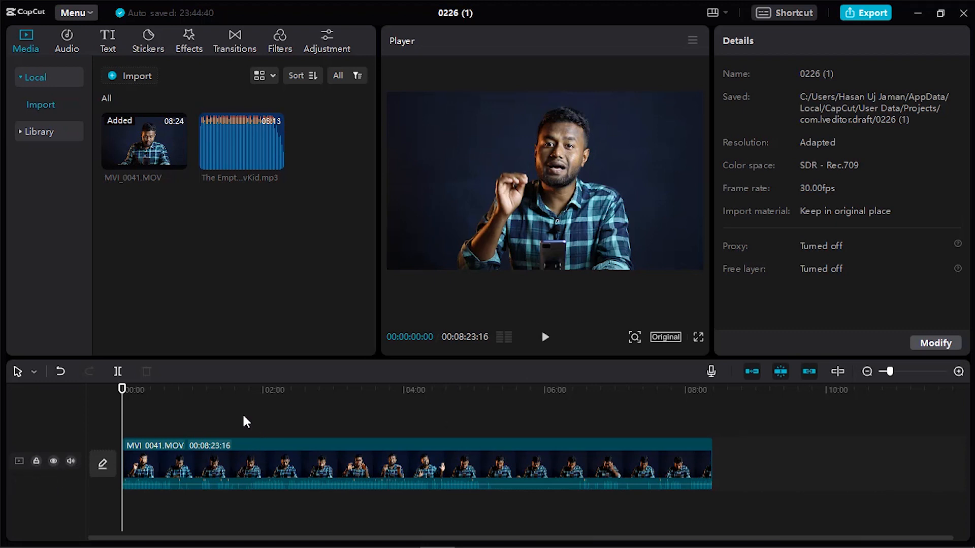
# Step: Split the MVI_0041.MOV clip at 00:02:17:22 and select its first part
pyautogui.moveTo(213, 391); pyautogui.dragTo(283, 389)
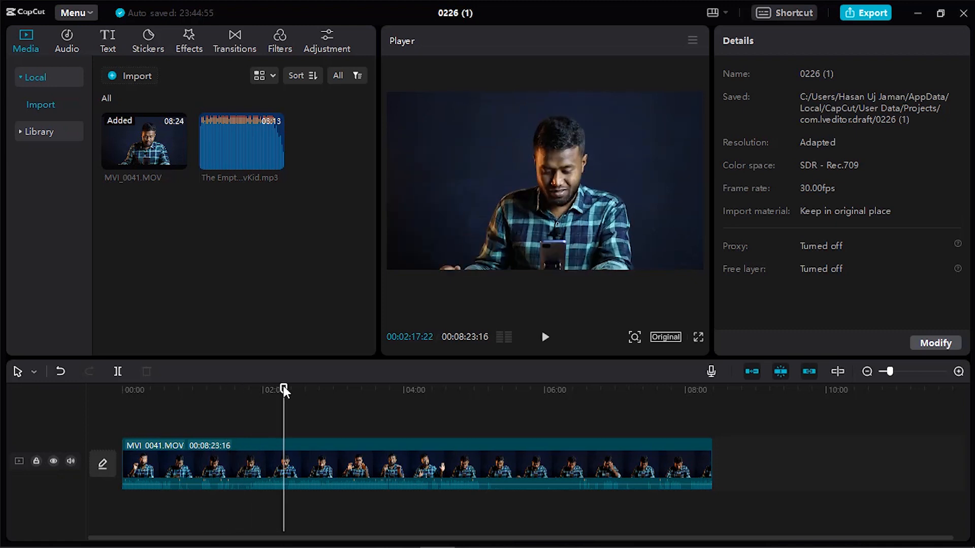
pyautogui.click(304, 466)
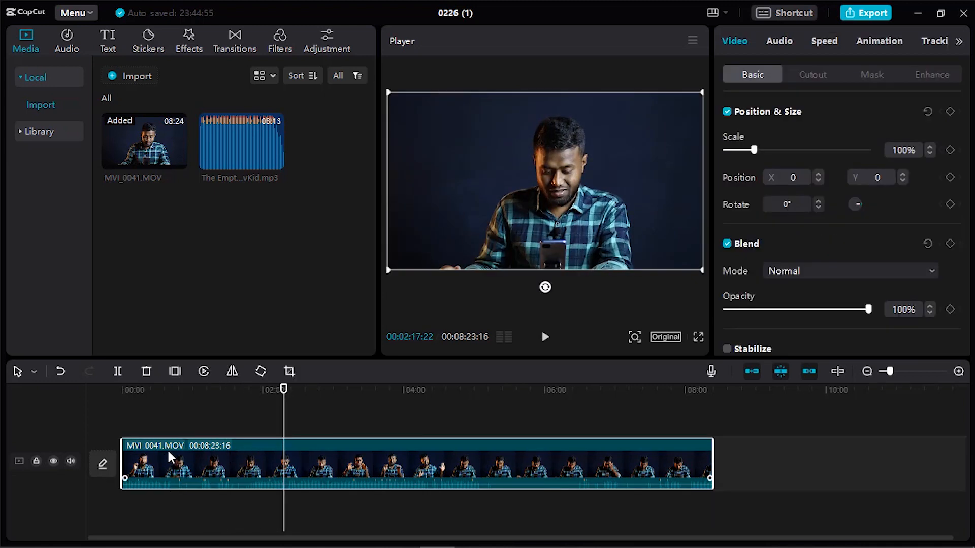
pyautogui.click(117, 372)
pyautogui.click(203, 459)
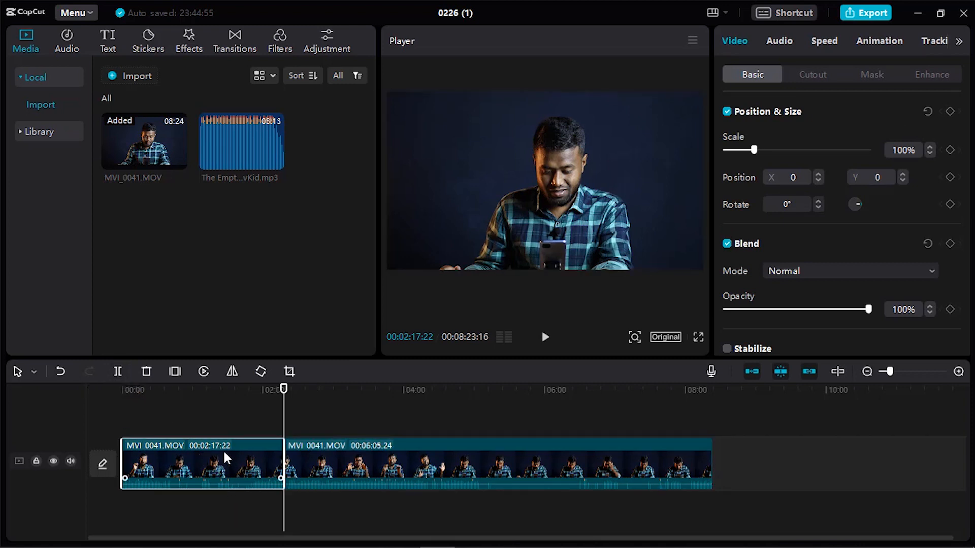
# Step: Use the Split tool to cut the clip's first part at three places, dividing it into four segments
pyautogui.click(33, 372)
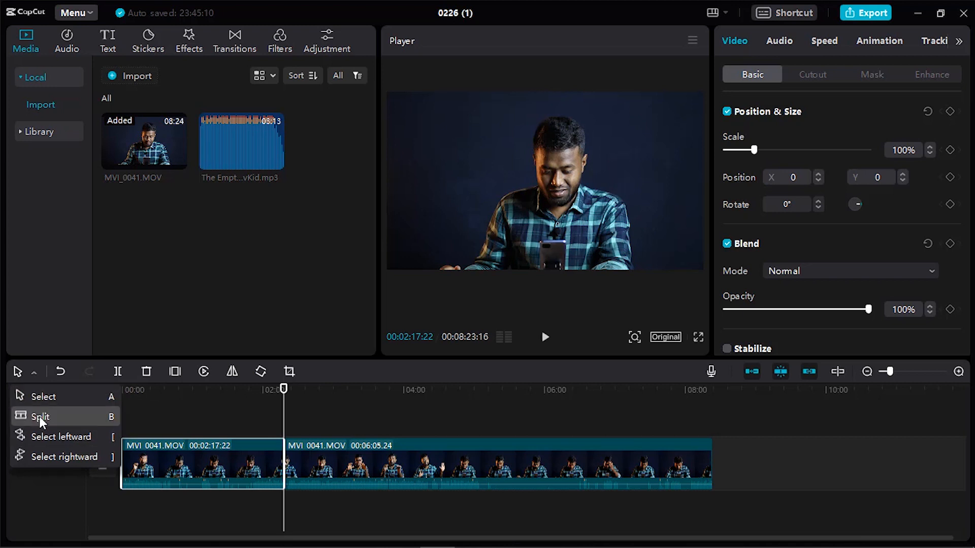
pyautogui.click(167, 417)
pyautogui.press('a')
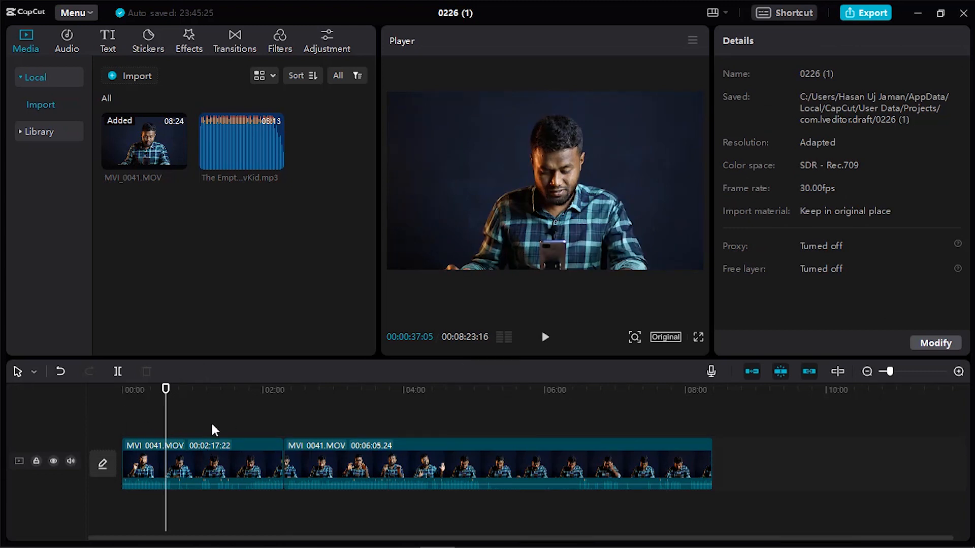
pyautogui.press('b')
pyautogui.click(194, 449)
pyautogui.click(241, 449)
pyautogui.click(158, 451)
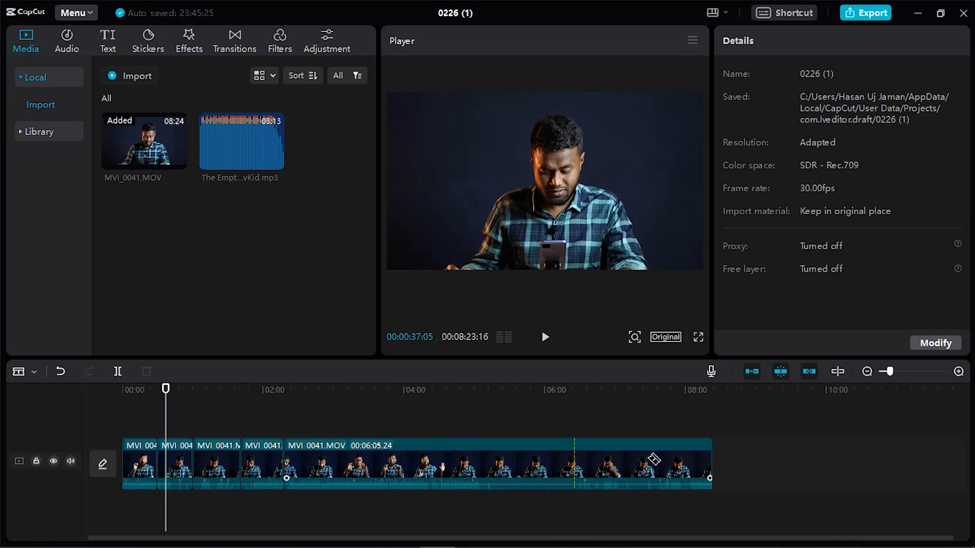
# Step: Make four cuts in the later half of the clip's second part, and return to the Select tool
pyautogui.click(653, 460)
pyautogui.click(604, 462)
pyautogui.click(561, 460)
pyautogui.click(519, 465)
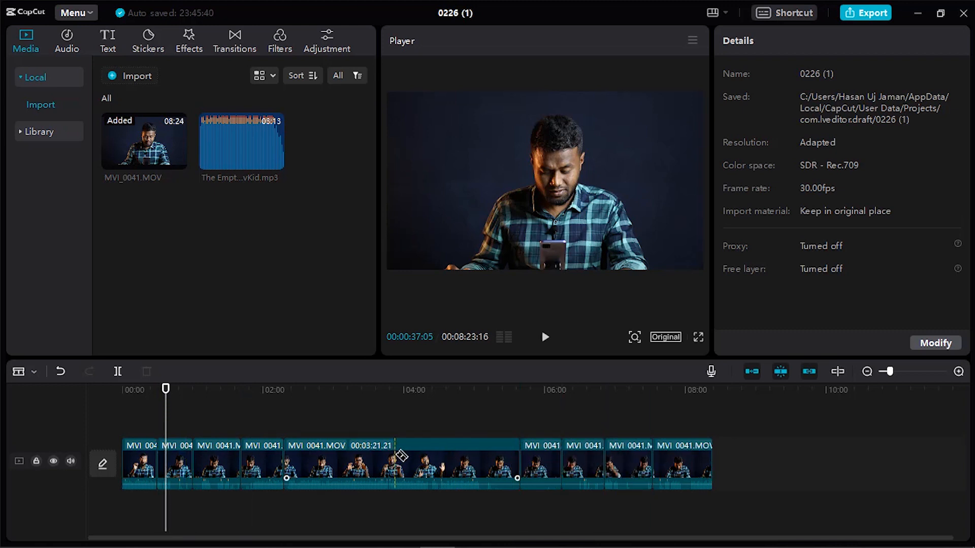
pyautogui.press('a')
# Step: Delete all the short segments in front of the long 00:03:21:21 segment
pyautogui.click(187, 457)
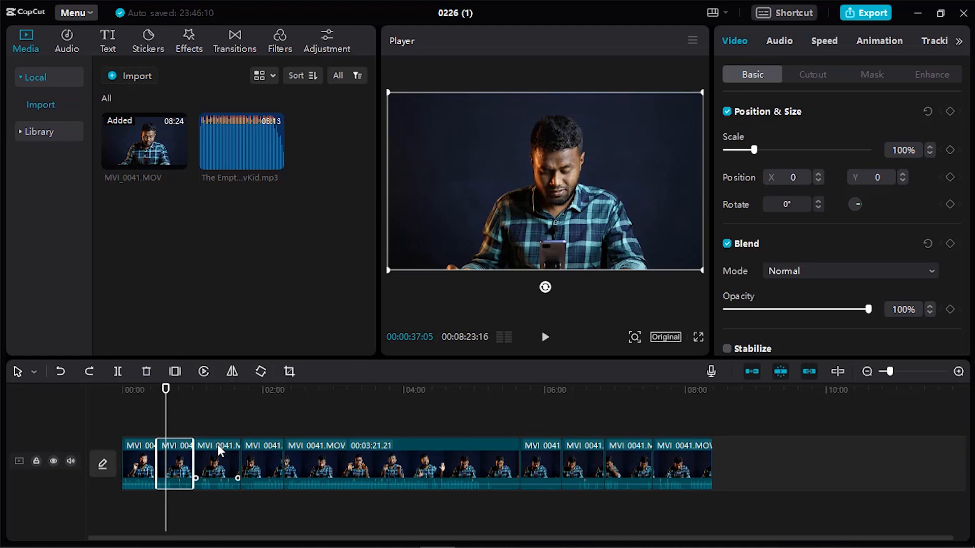
pyautogui.click(219, 450)
pyautogui.press('Delete')
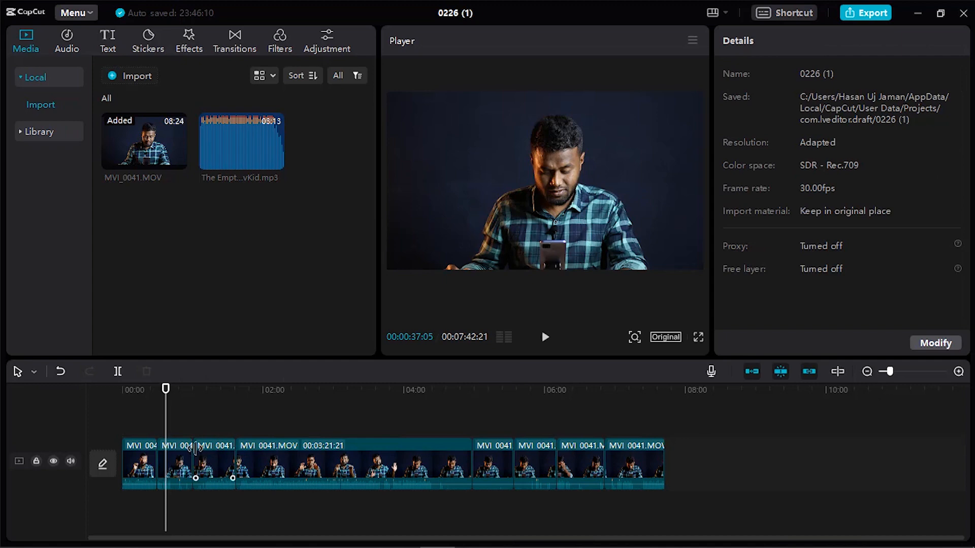
pyautogui.click(176, 457)
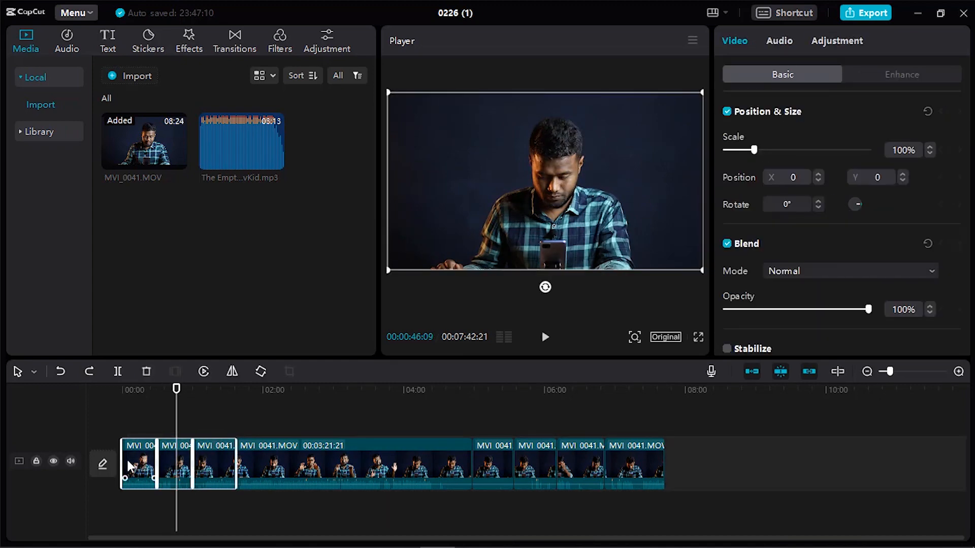
pyautogui.press('Delete')
# Step: Select the four short segments after the long segment together and delete them
pyautogui.moveTo(375, 428); pyautogui.dragTo(534, 452)
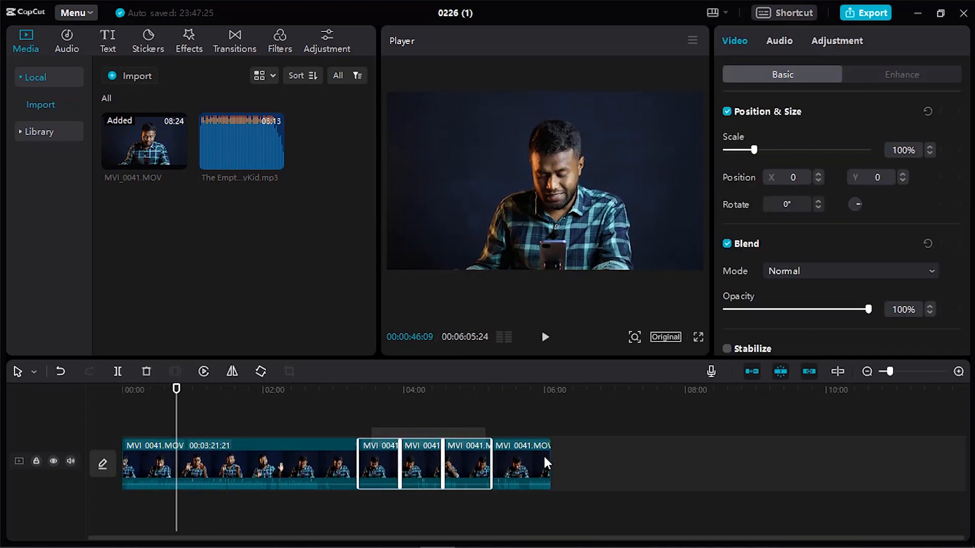
pyautogui.press('Delete')
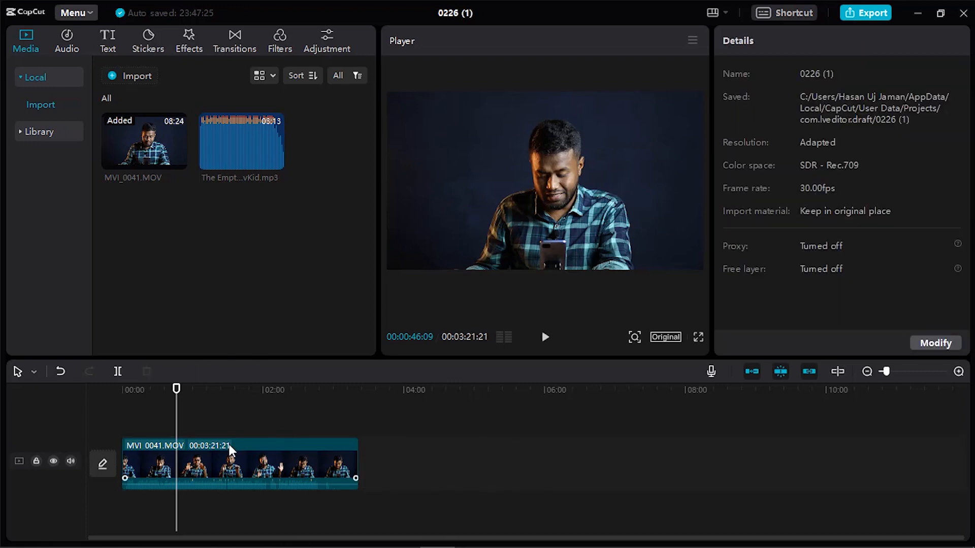
# Step: Trim the remaining clip at its end and its start, shortening it to about 00:01:42:11
pyautogui.moveTo(188, 389); pyautogui.dragTo(242, 390)
pyautogui.moveTo(357, 459); pyautogui.dragTo(308, 461)
pyautogui.moveTo(131, 460); pyautogui.dragTo(157, 459)
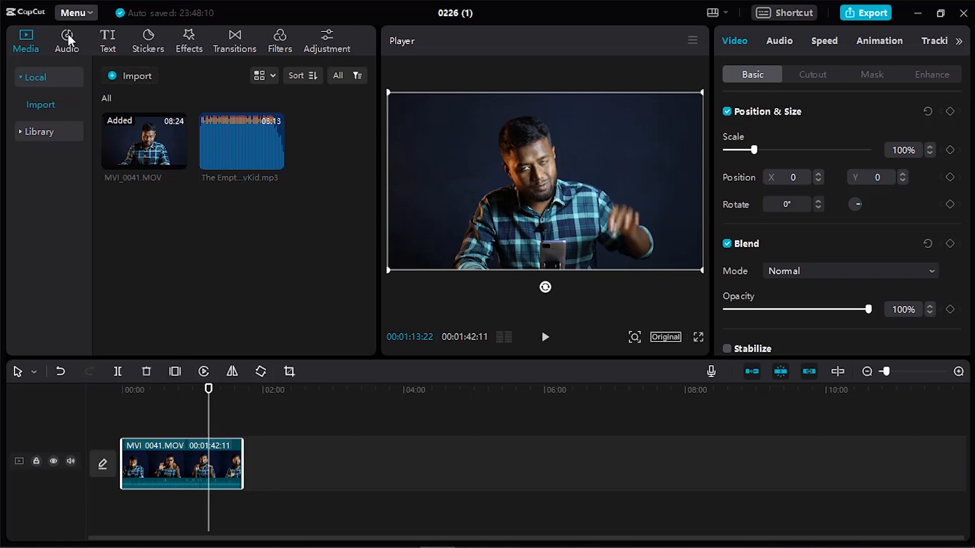
# Step: Browse the available music, sound effects, text effects, stickers, video effects, transitions and filters
pyautogui.click(68, 41)
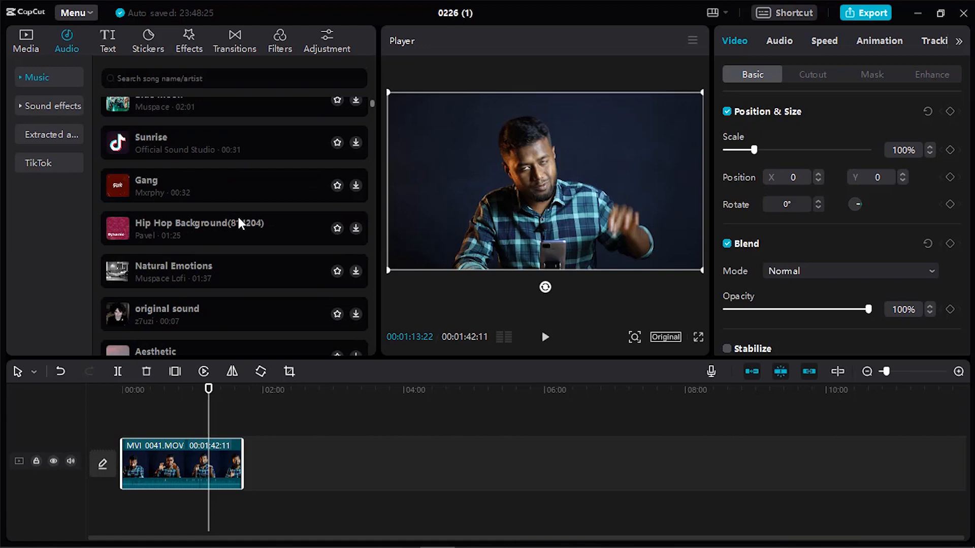
pyautogui.click(52, 106)
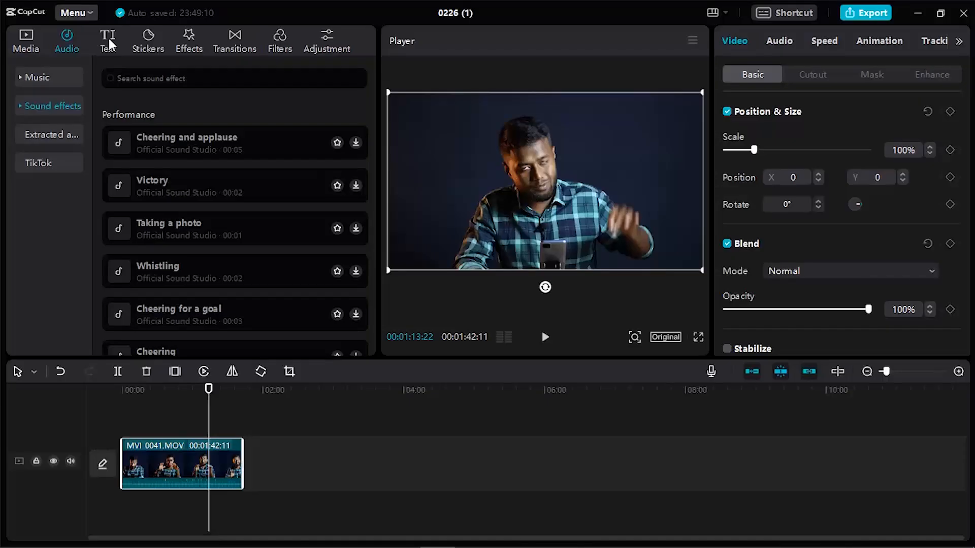
pyautogui.click(107, 41)
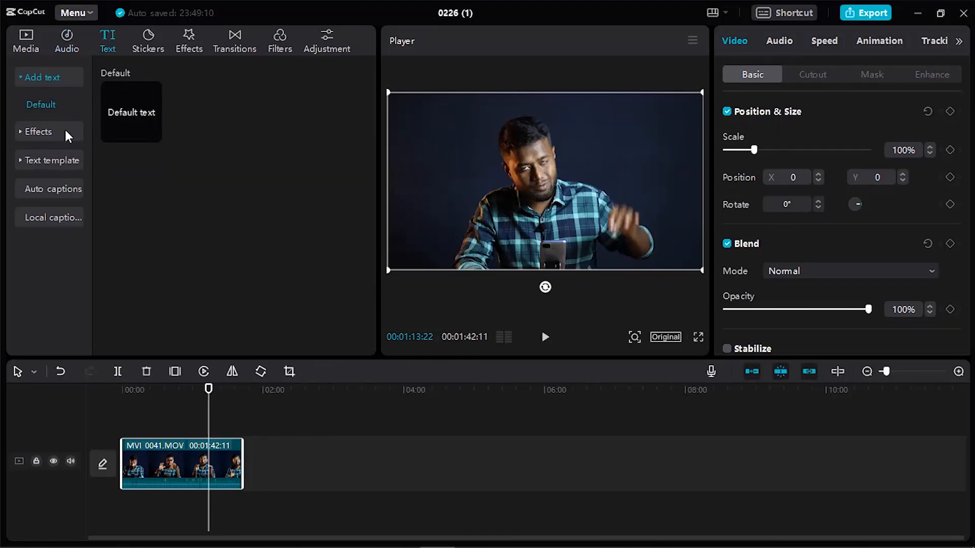
pyautogui.click(51, 132)
pyautogui.scroll(-3, 202, 211)
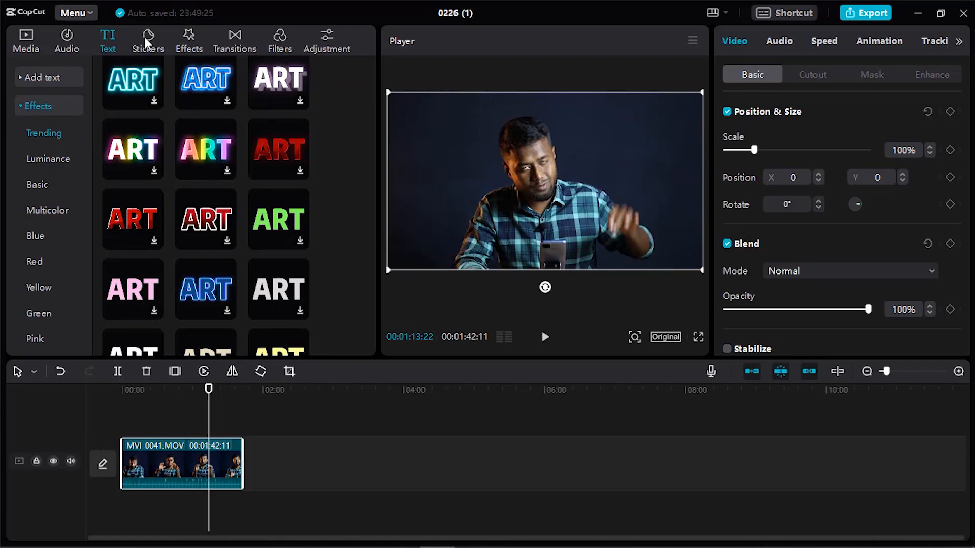
pyautogui.click(147, 43)
pyautogui.scroll(-3, 243, 207)
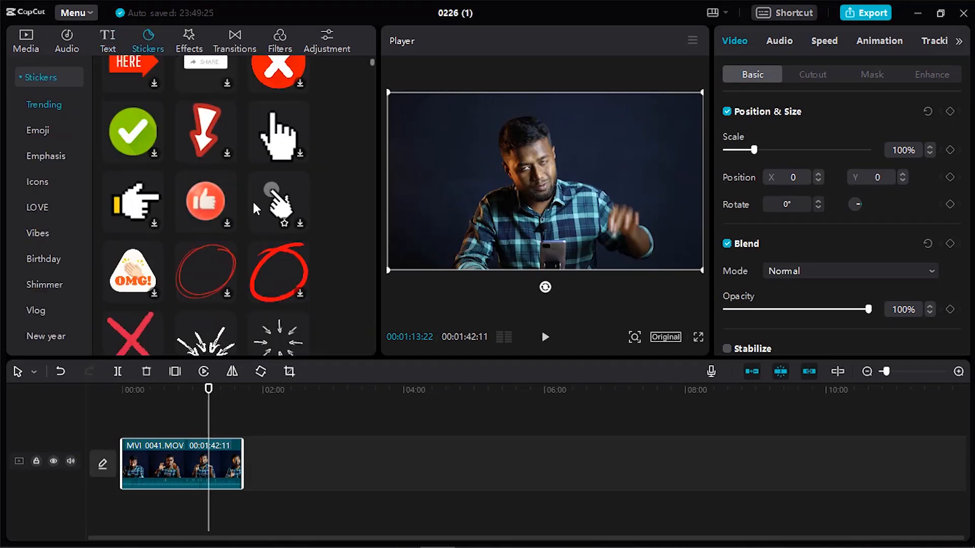
pyautogui.scroll(-3, 254, 208)
pyautogui.click(187, 42)
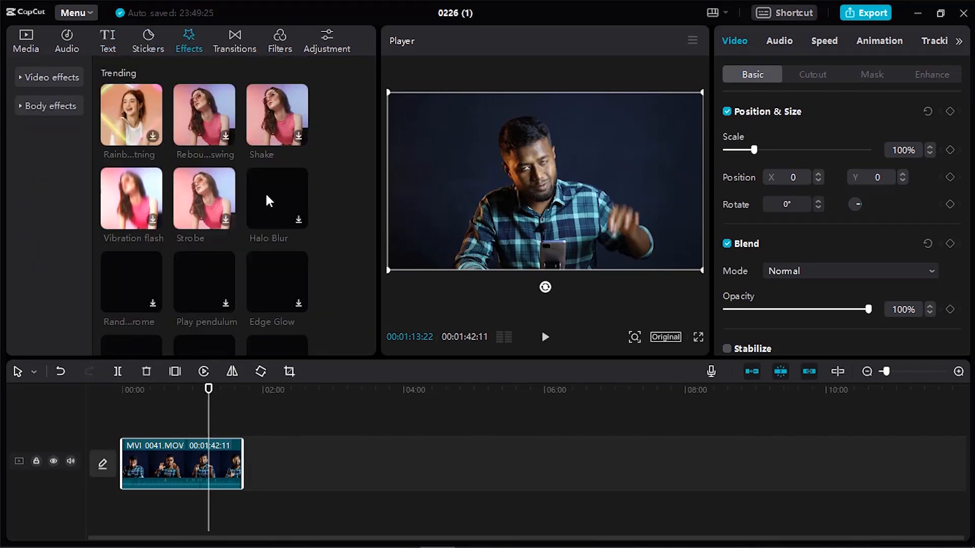
pyautogui.scroll(-2, 268, 213)
pyautogui.scroll(-3, 267, 218)
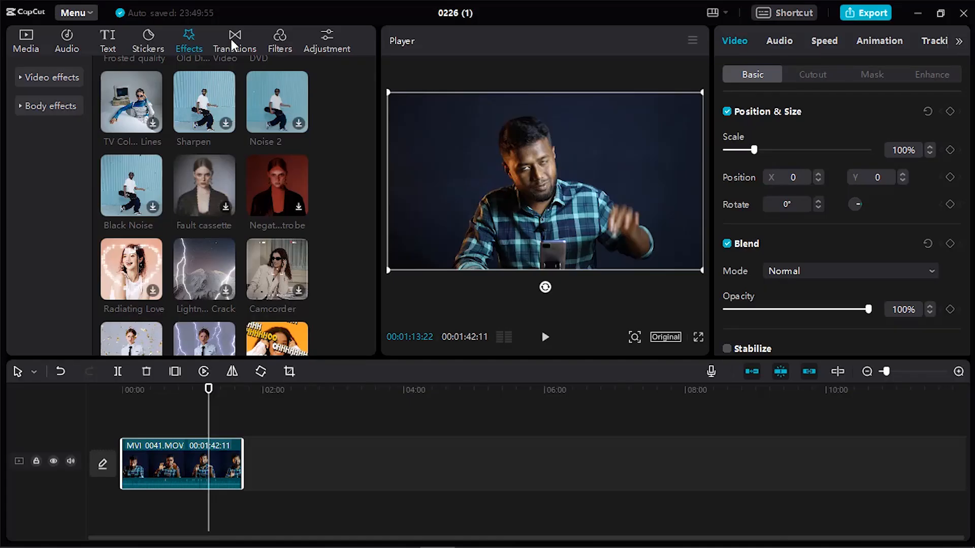
pyautogui.click(232, 44)
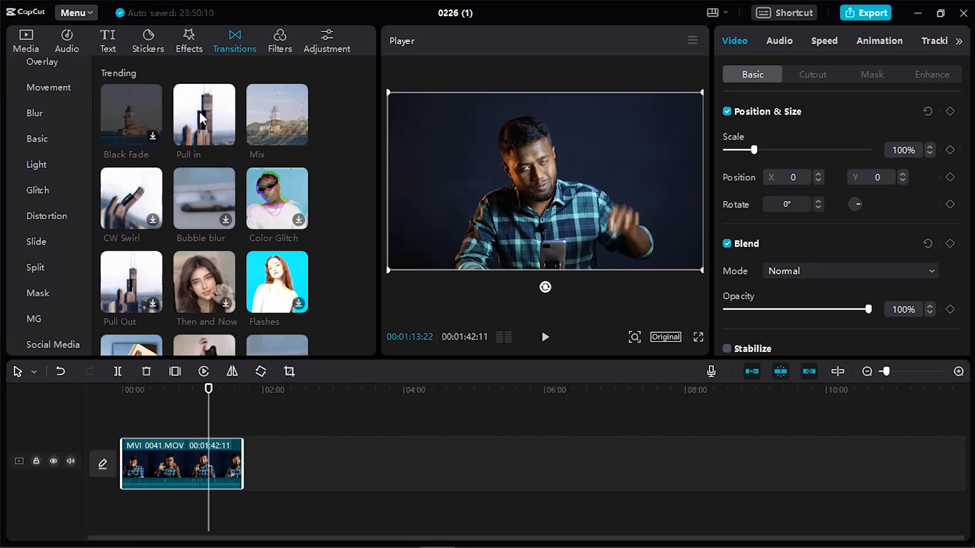
pyautogui.click(279, 42)
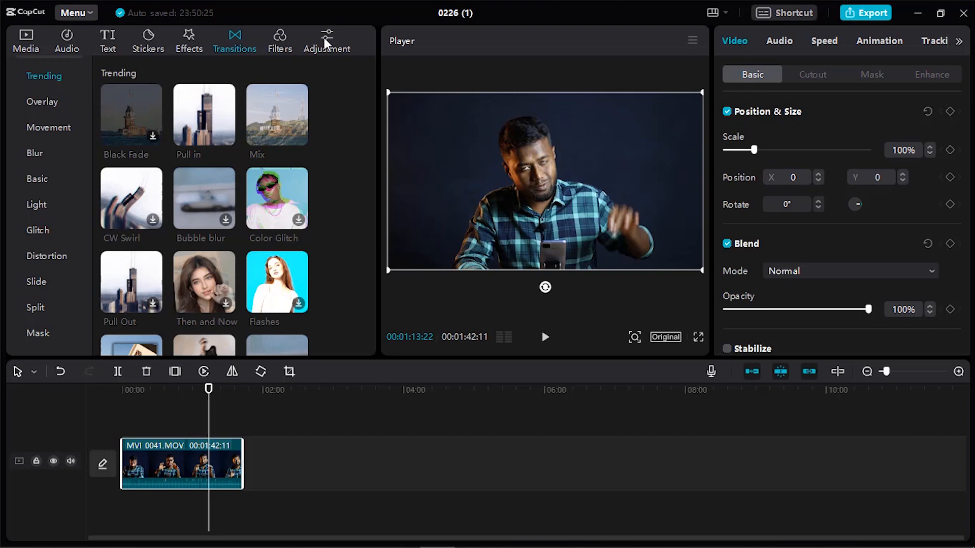
# Step: Add a custom adjustment layer above the video clip and stretch it to cover the clip's full length
pyautogui.click(325, 43)
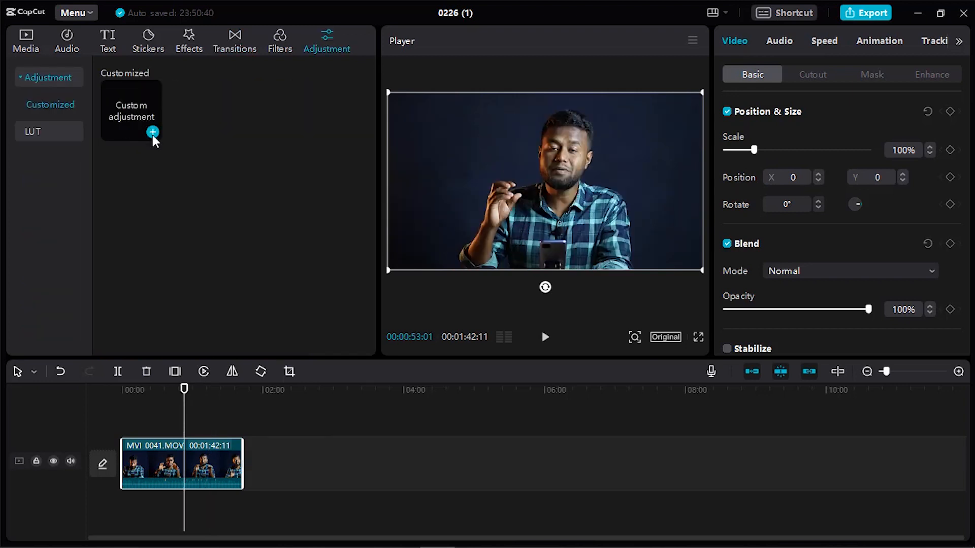
pyautogui.click(152, 132)
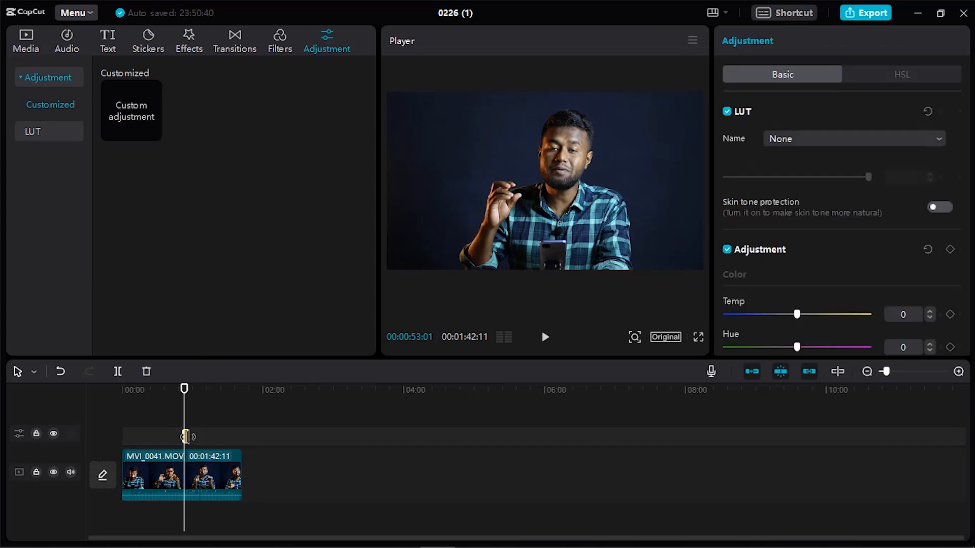
pyautogui.moveTo(188, 435); pyautogui.dragTo(249, 435)
pyautogui.moveTo(176, 436); pyautogui.dragTo(120, 435)
pyautogui.moveTo(247, 435); pyautogui.dragTo(242, 436)
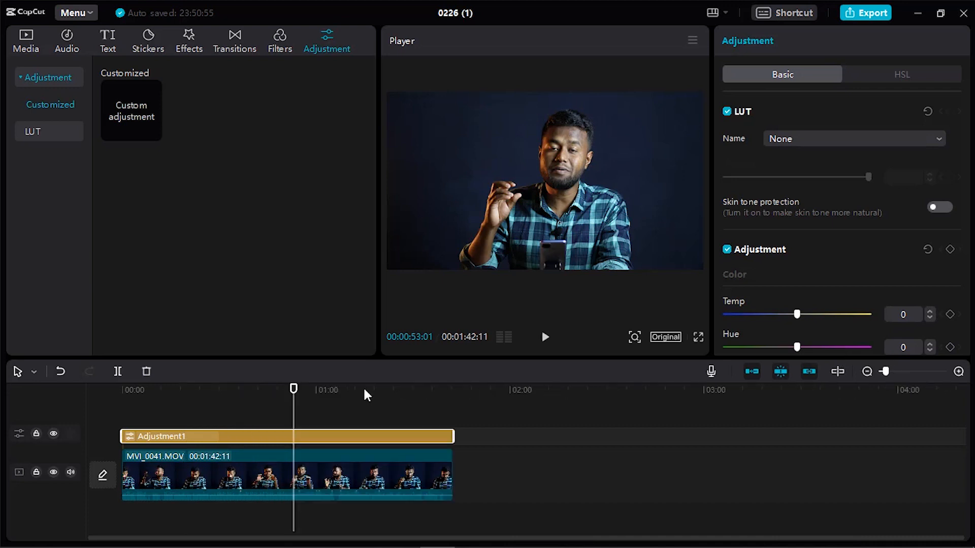
# Step: Set the adjustment layer's contrast and highlight to 10, and its HSL red to hue -17, saturation -21 and brightness 14
pyautogui.click(361, 389)
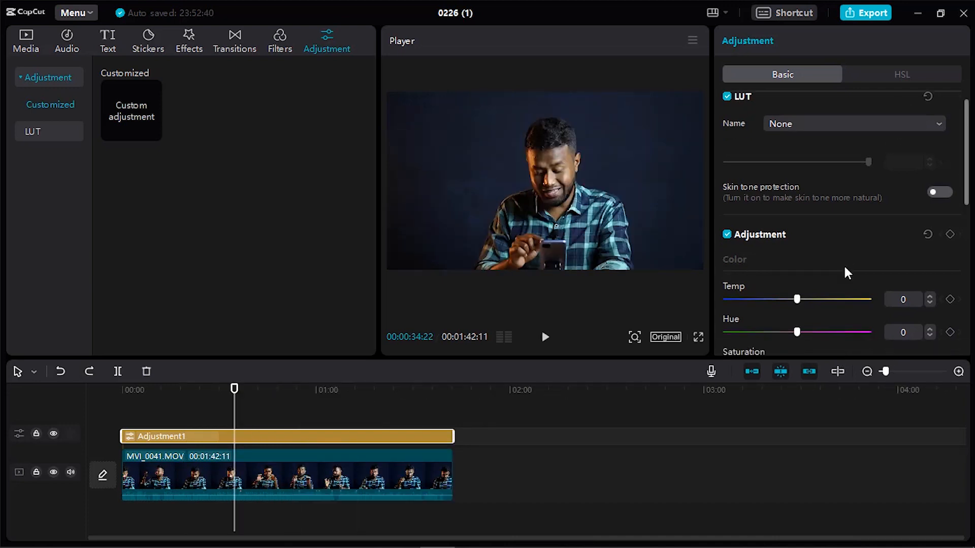
pyautogui.scroll(-3, 822, 264)
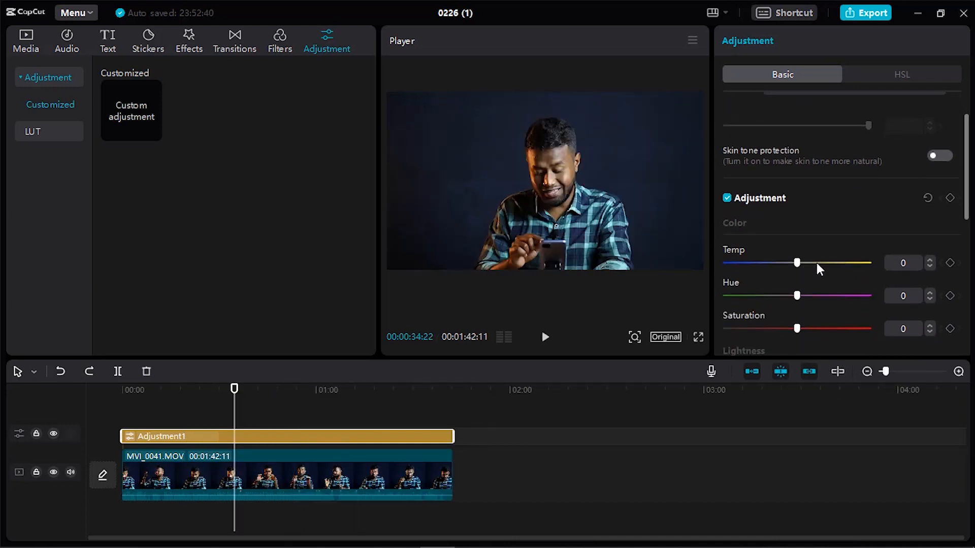
pyautogui.scroll(-3, 801, 203)
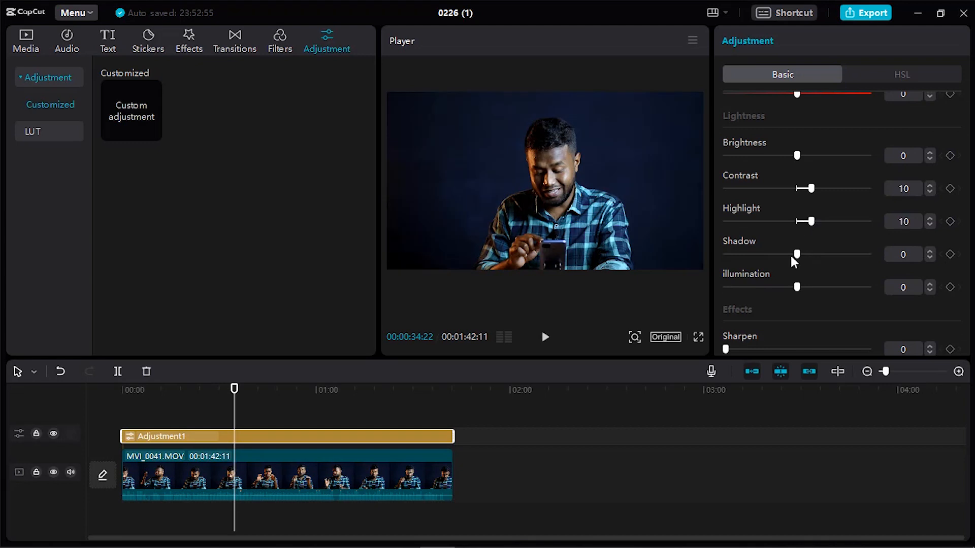
pyautogui.click(884, 72)
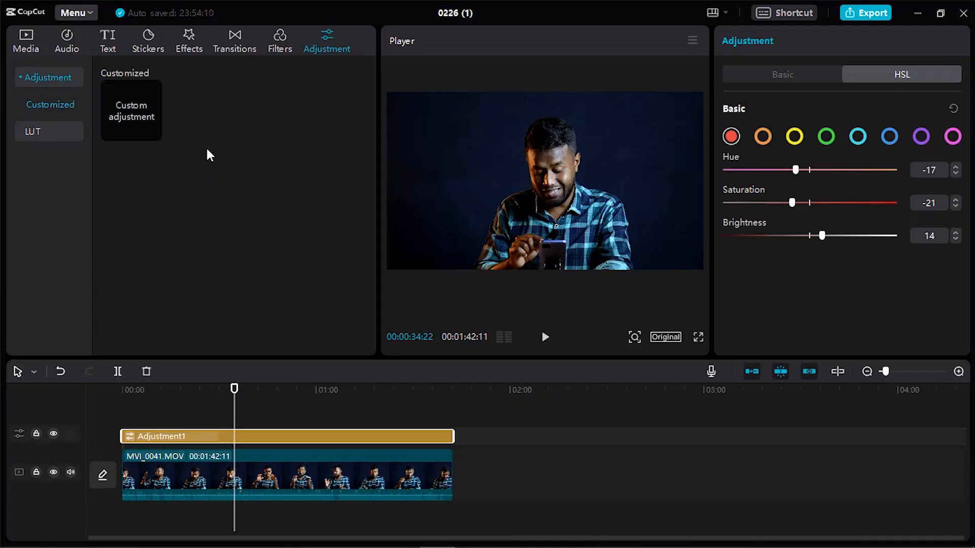
# Step: Import the LUT file Final Lut 01.CUBE from the Videos folder
pyautogui.click(34, 130)
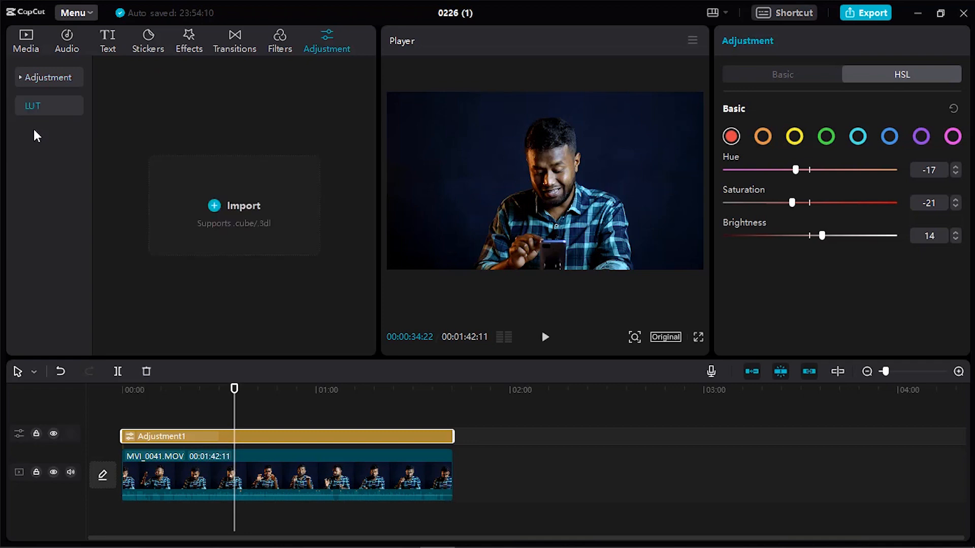
pyautogui.click(235, 206)
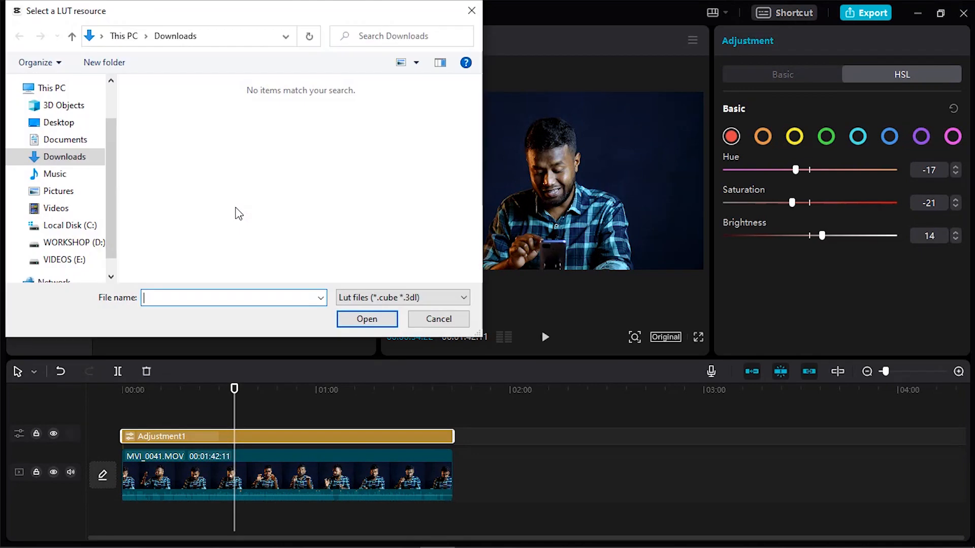
pyautogui.click(70, 214)
pyautogui.moveTo(305, 201); pyautogui.dragTo(257, 127)
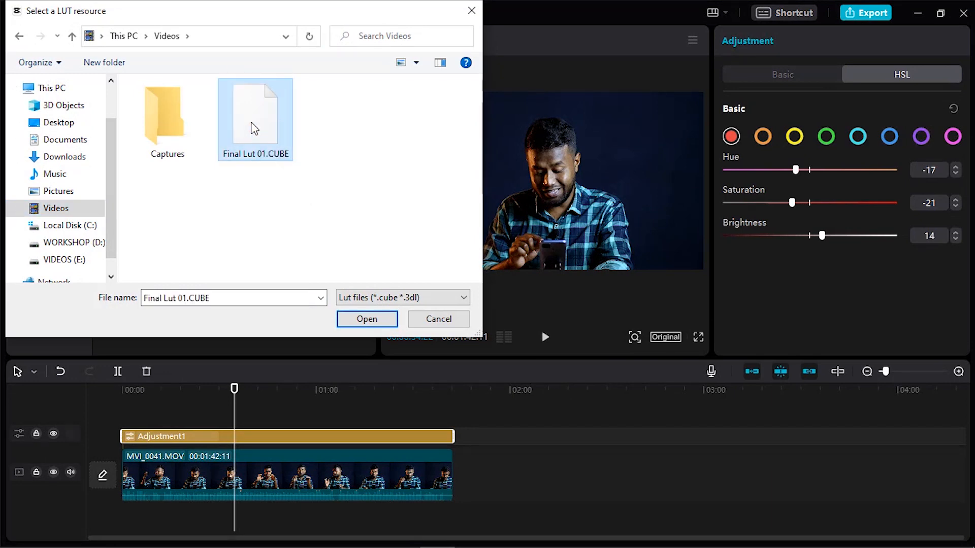
pyautogui.click(356, 321)
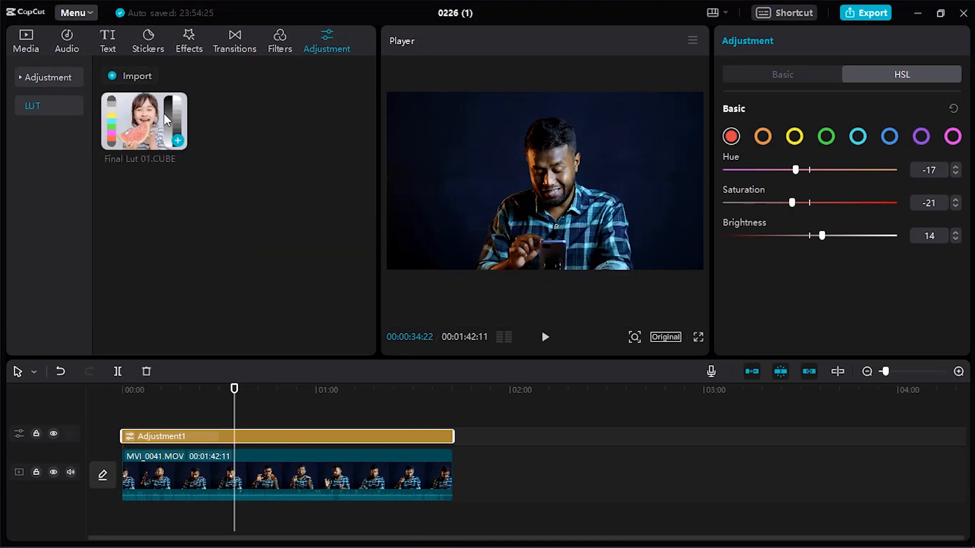
# Step: Undo the last timeline change, and add Final Lut 01.CUBE as a second adjustment layer stretched over the whole clip
pyautogui.hotkey('ctrl', 'z')
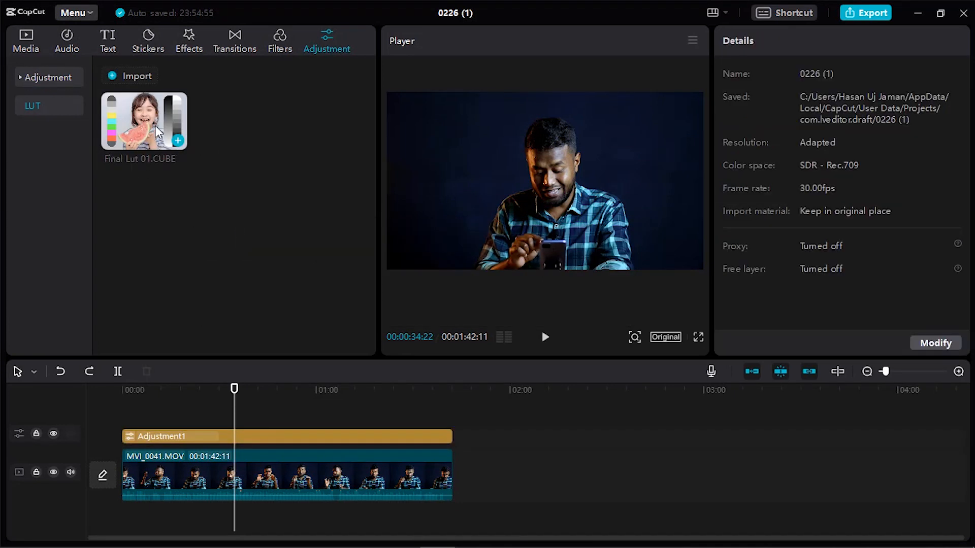
pyautogui.click(177, 143)
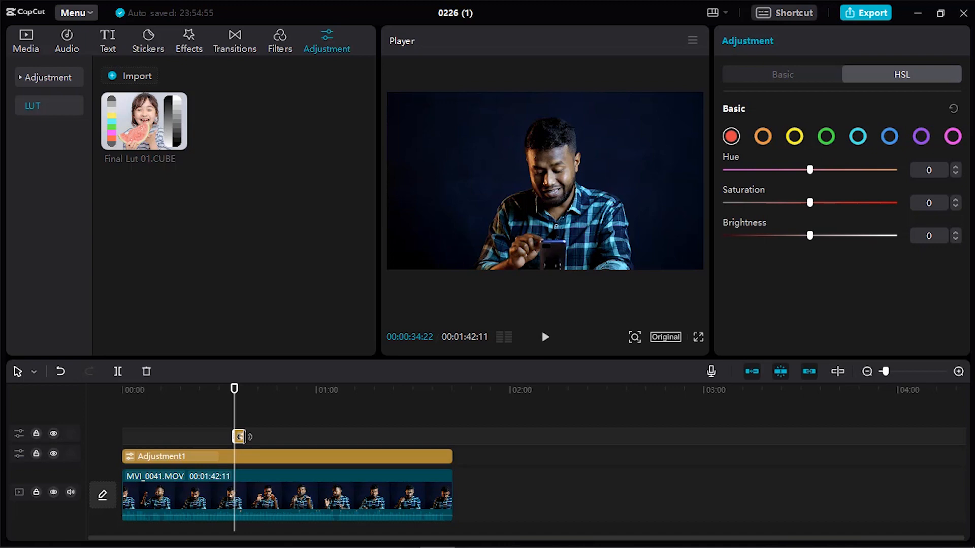
pyautogui.moveTo(247, 436); pyautogui.dragTo(446, 450)
pyautogui.moveTo(236, 436); pyautogui.dragTo(122, 437)
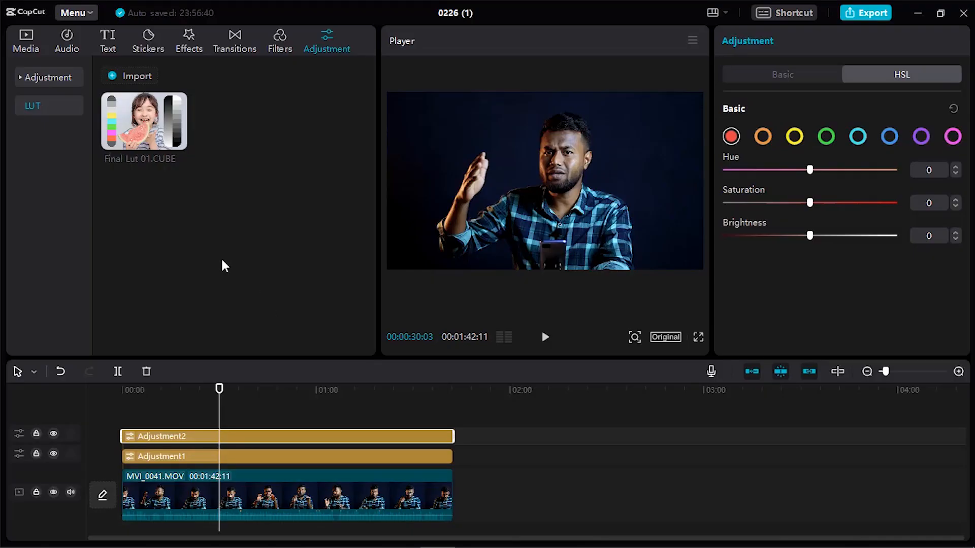
# Step: Place the imported mp3 music under the video from its start and trim the music's end to match the clip
pyautogui.click(29, 46)
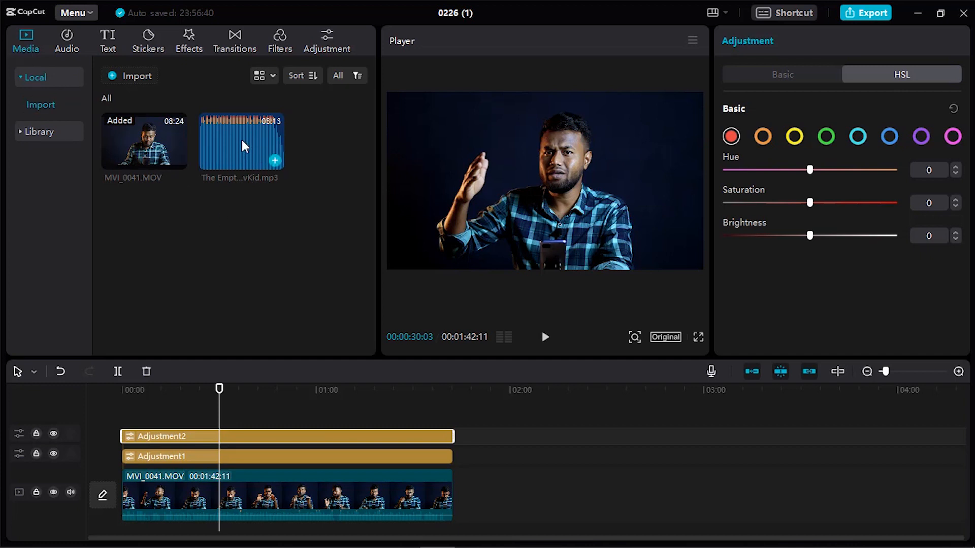
pyautogui.moveTo(242, 139); pyautogui.dragTo(157, 501)
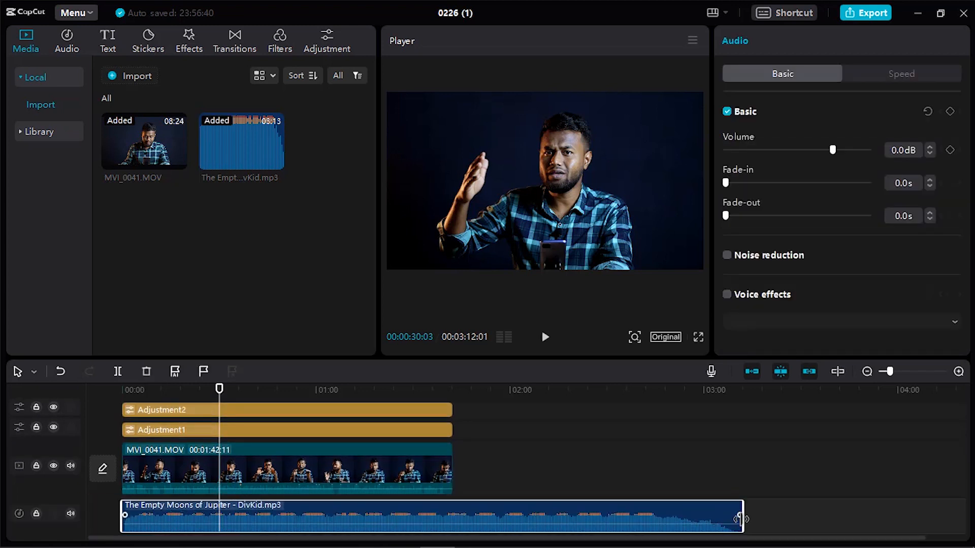
pyautogui.moveTo(741, 516); pyautogui.dragTo(453, 516)
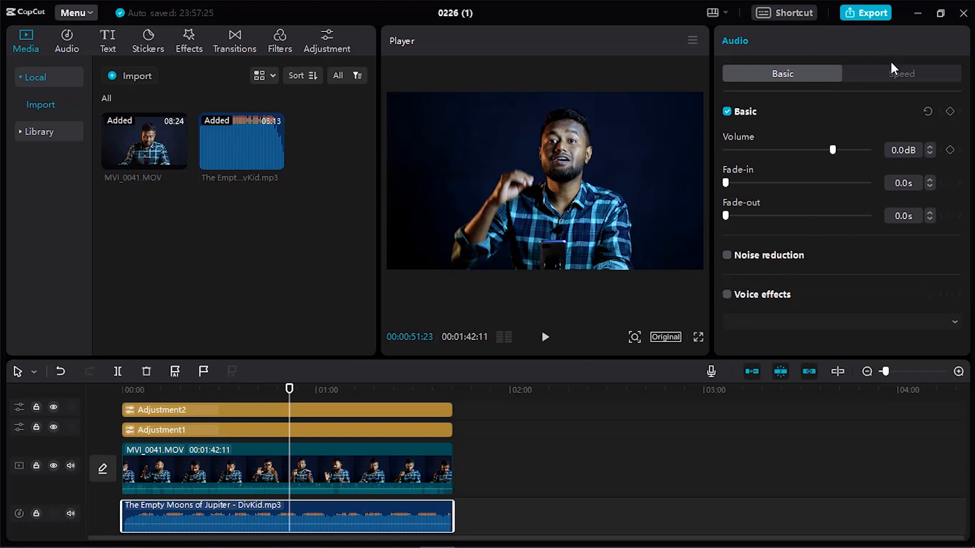
pyautogui.click(870, 74)
pyautogui.click(779, 74)
pyautogui.click(901, 74)
pyautogui.click(792, 76)
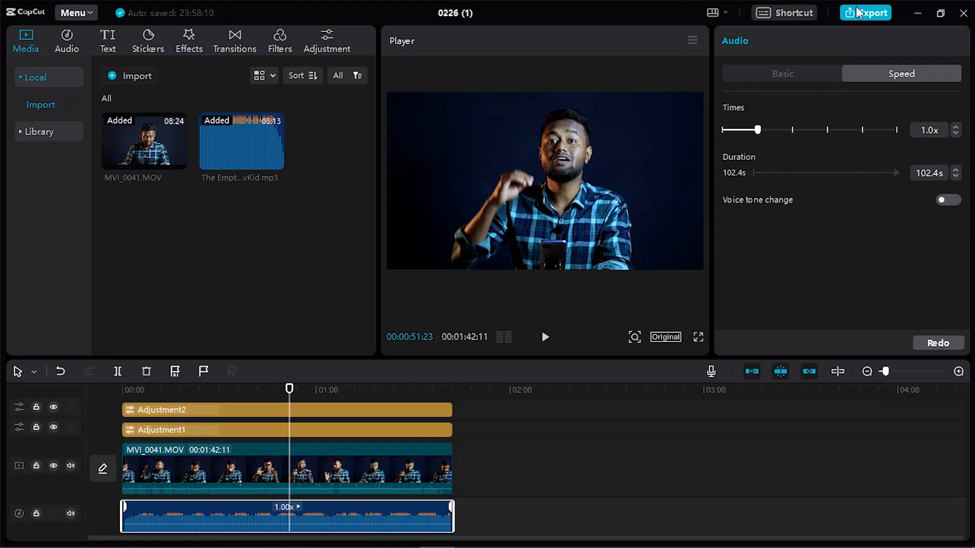
# Step: Open the export settings, title the video "final video" and choose the Videos folder as the export location
pyautogui.click(866, 12)
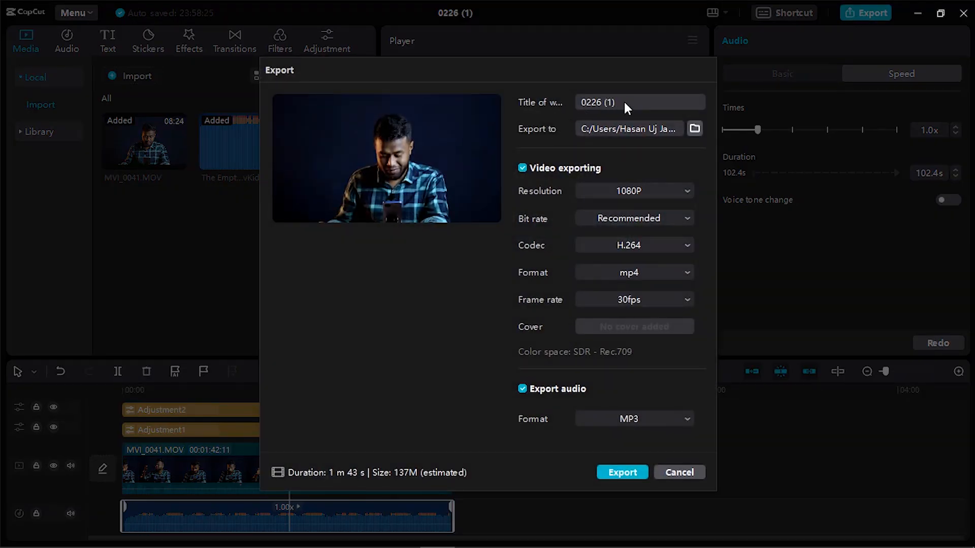
pyautogui.write('final video')
pyautogui.click(695, 129)
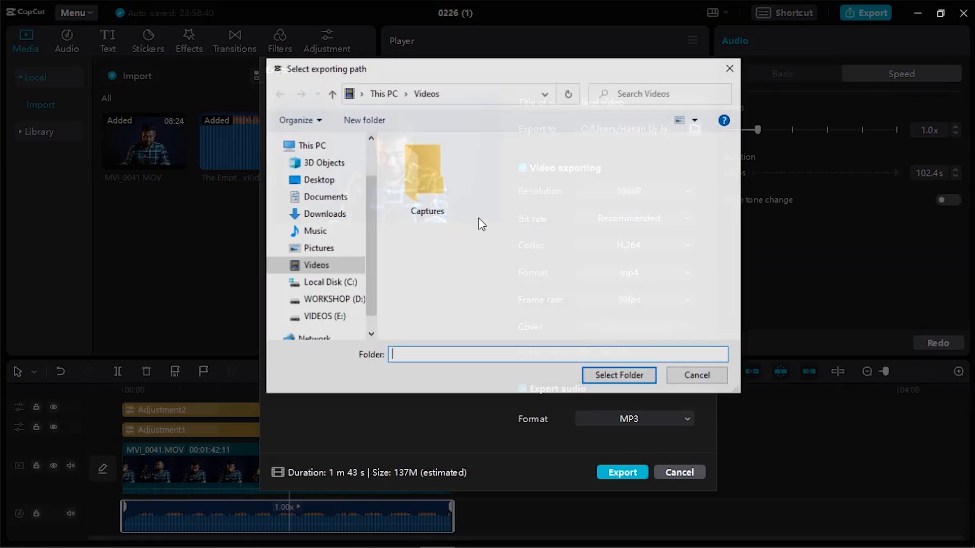
pyautogui.click(352, 265)
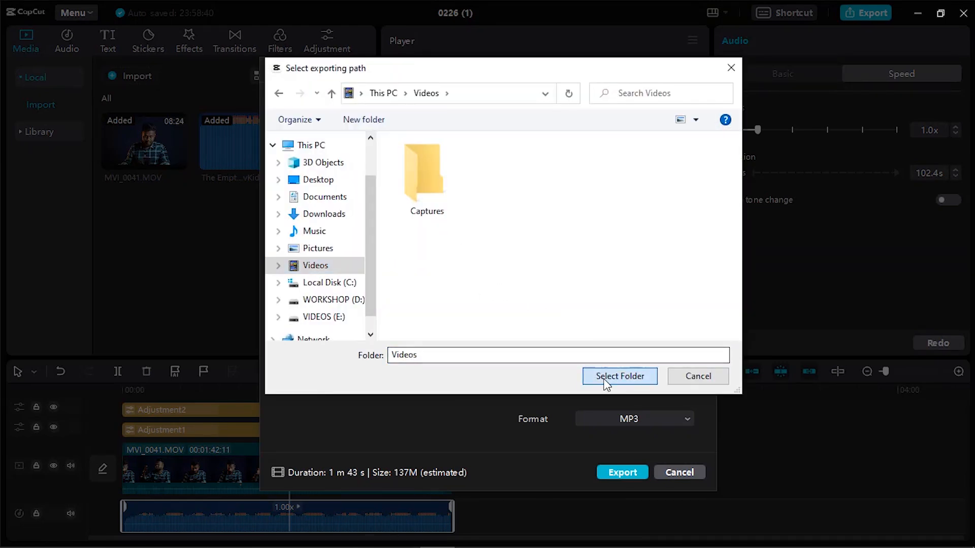
pyautogui.click(619, 375)
# Step: Keep the resolution at 1080P, turn off the separate audio export and start exporting the video
pyautogui.click(635, 193)
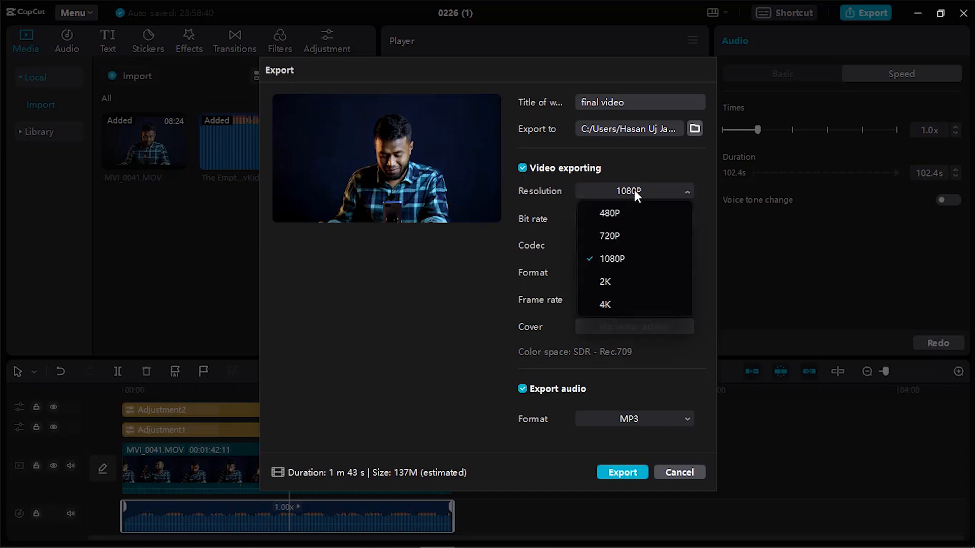
pyautogui.click(633, 193)
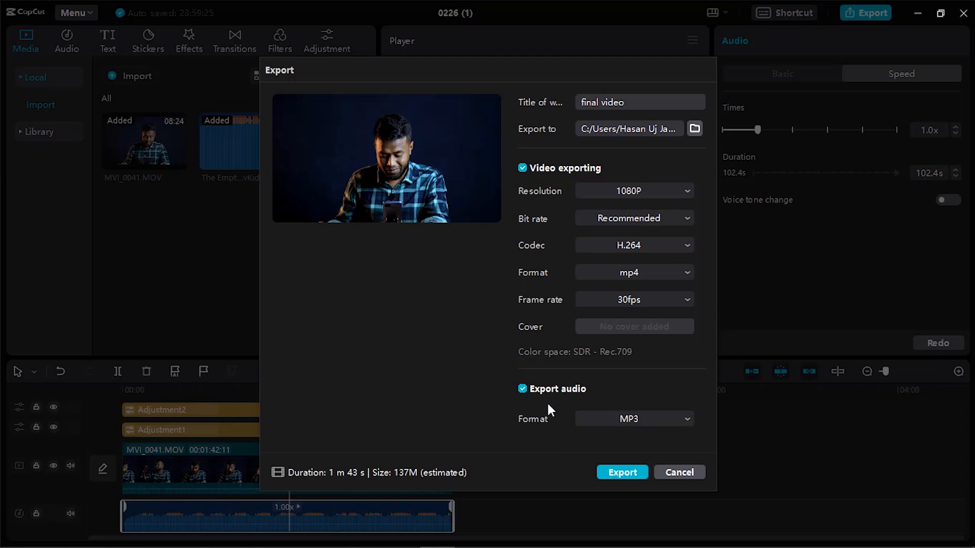
pyautogui.click(523, 390)
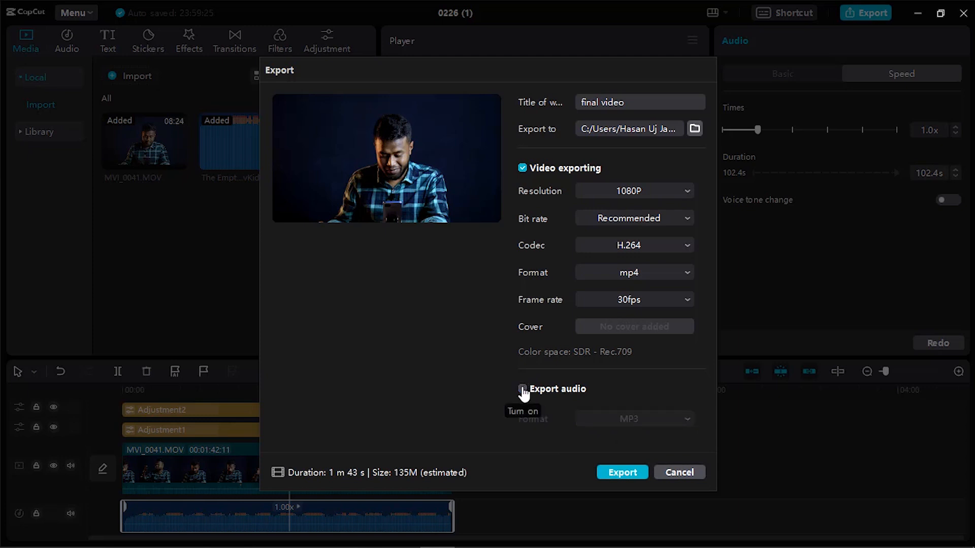
pyautogui.click(628, 471)
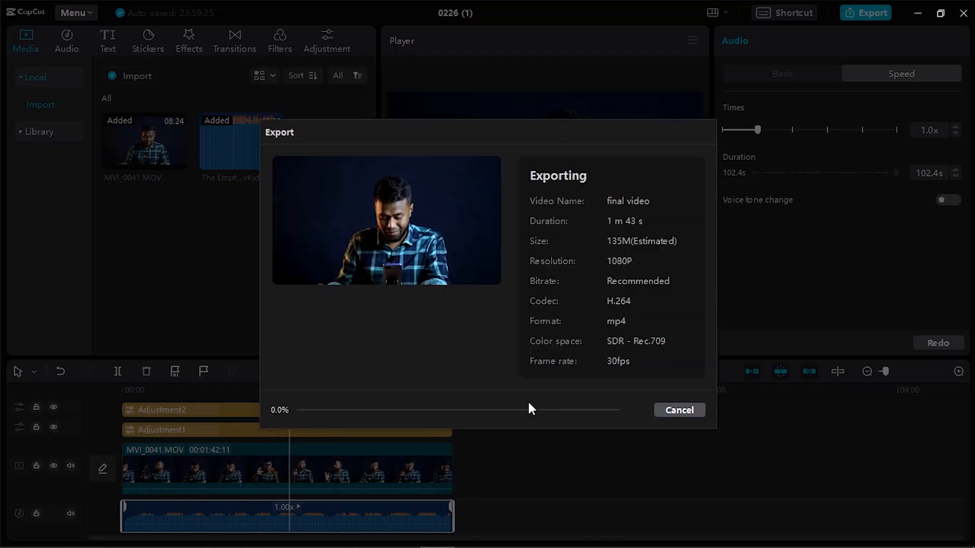